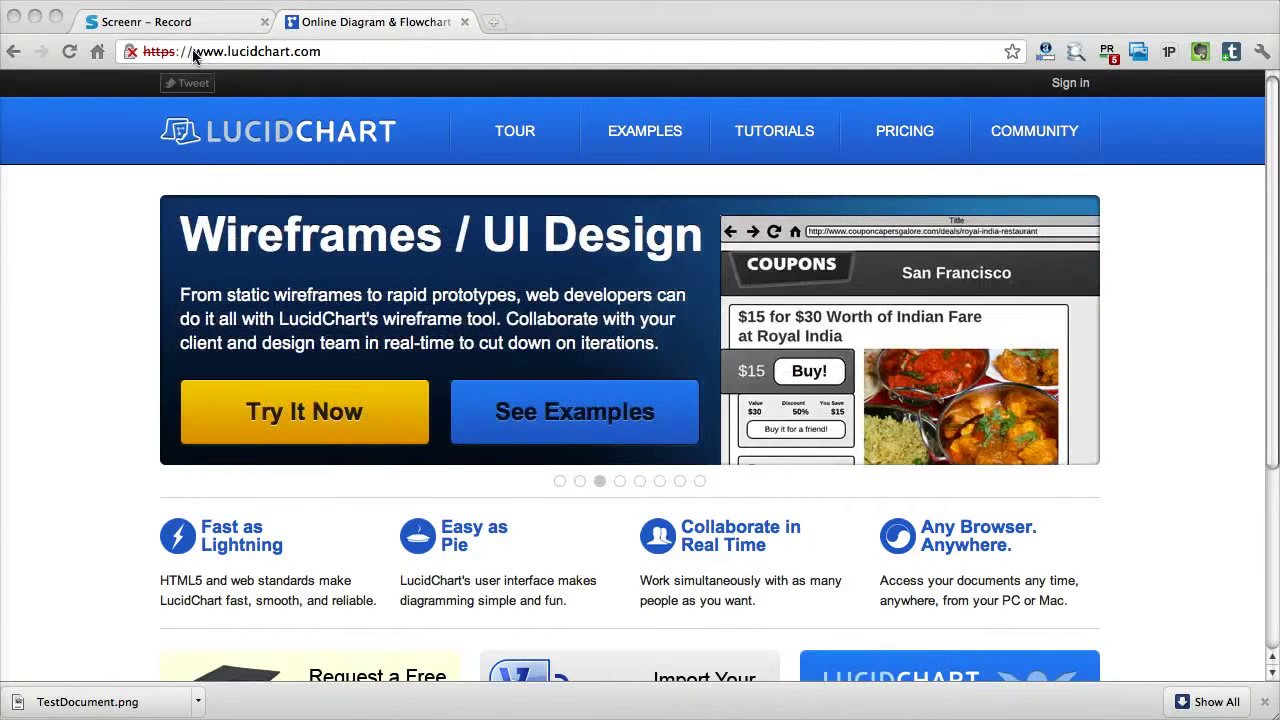
- Go to lucidchart.com's pricing page listing the Personal, Professional, Team and Free plans
left_click(192, 49)
left_click_drag(192, 51, 333, 51)
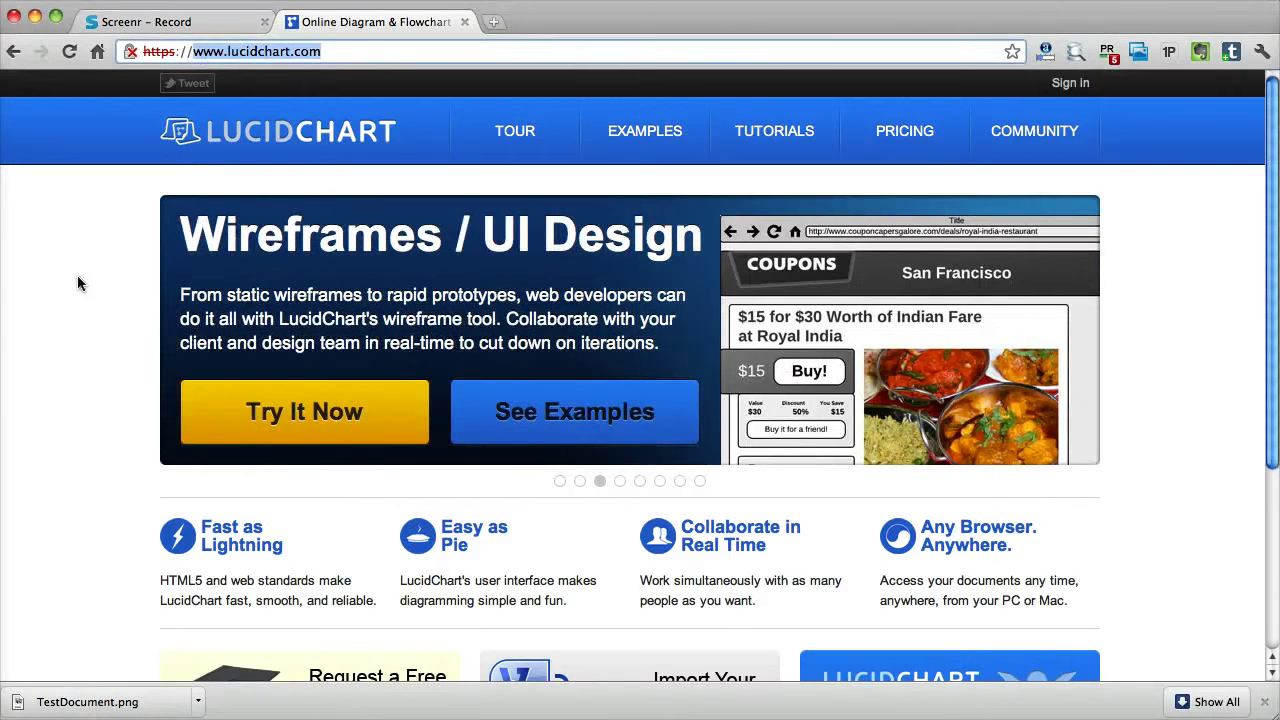
left_click(67, 298)
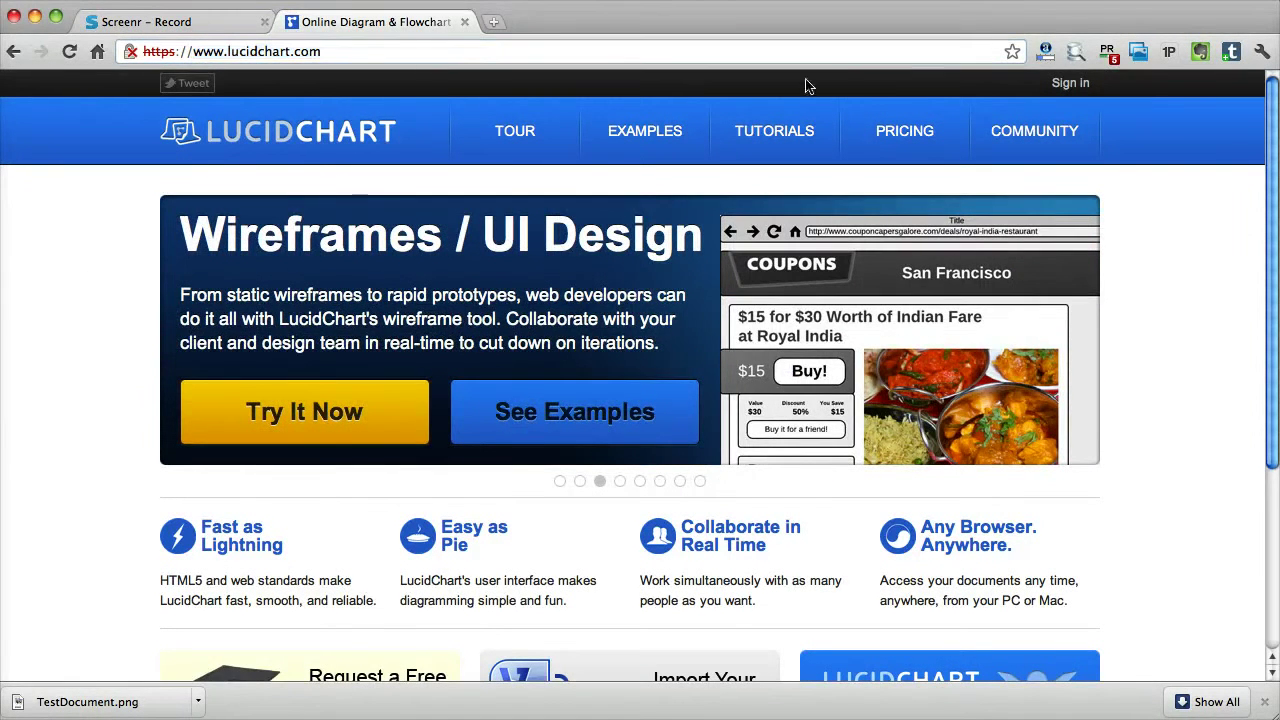
left_click(886, 133)
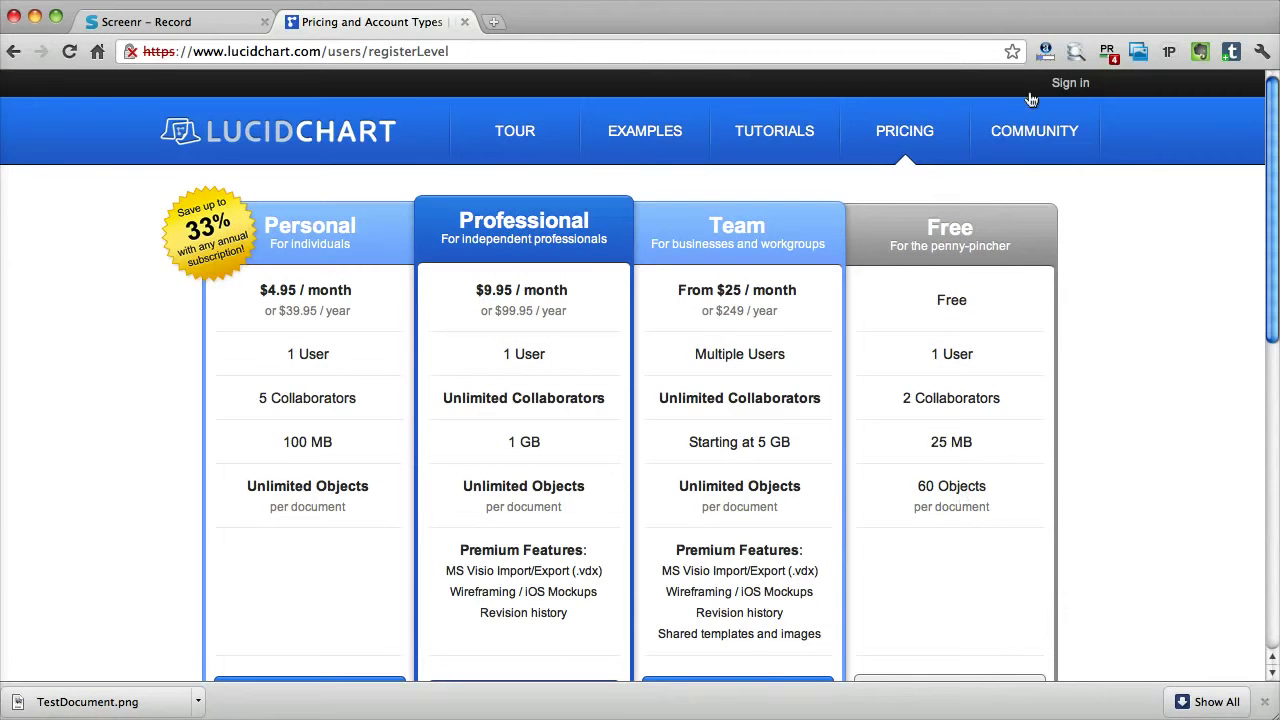
- Sign in with the account username and password, then open the My Documents list
left_click(1066, 86)
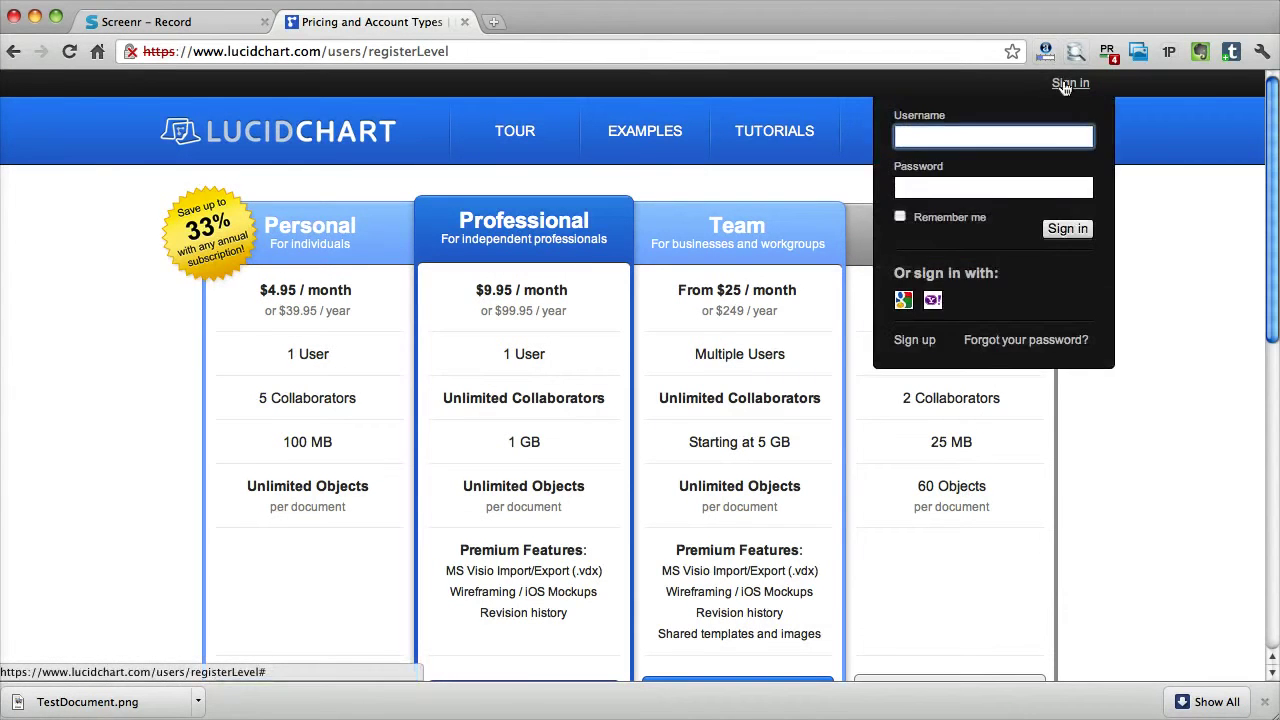
type("yotis")
key("Tab")
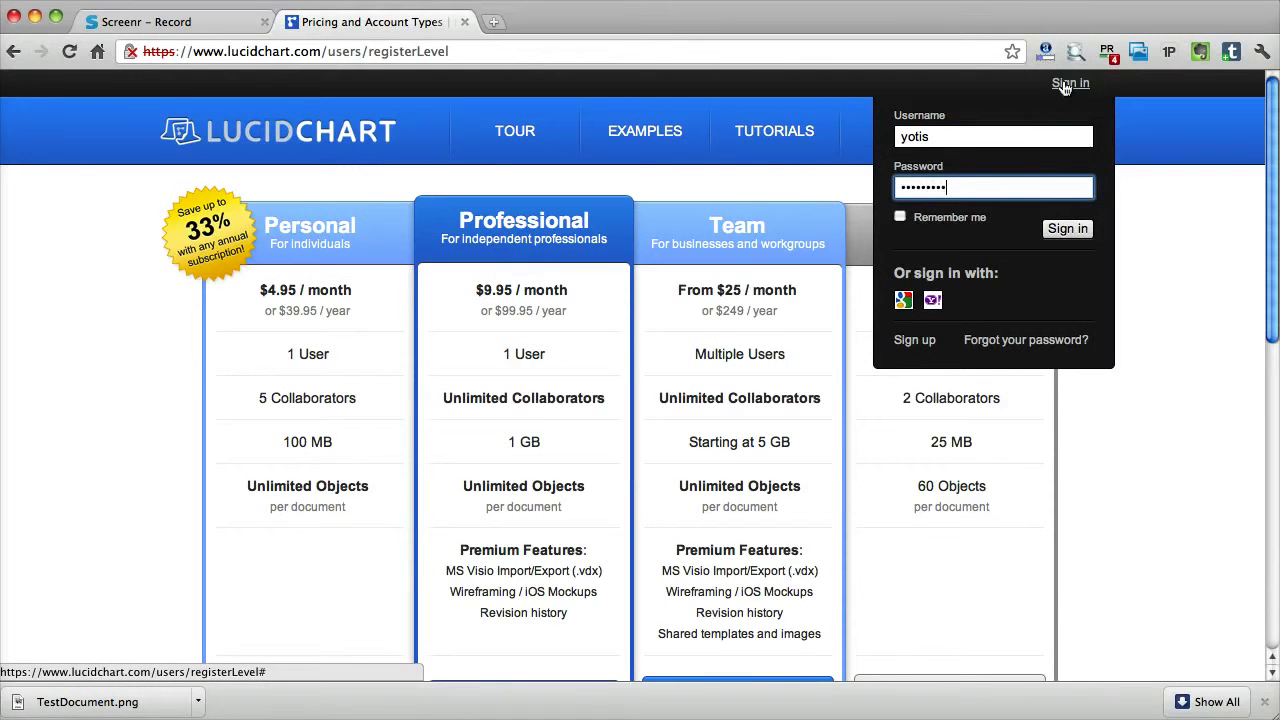
left_click(1066, 236)
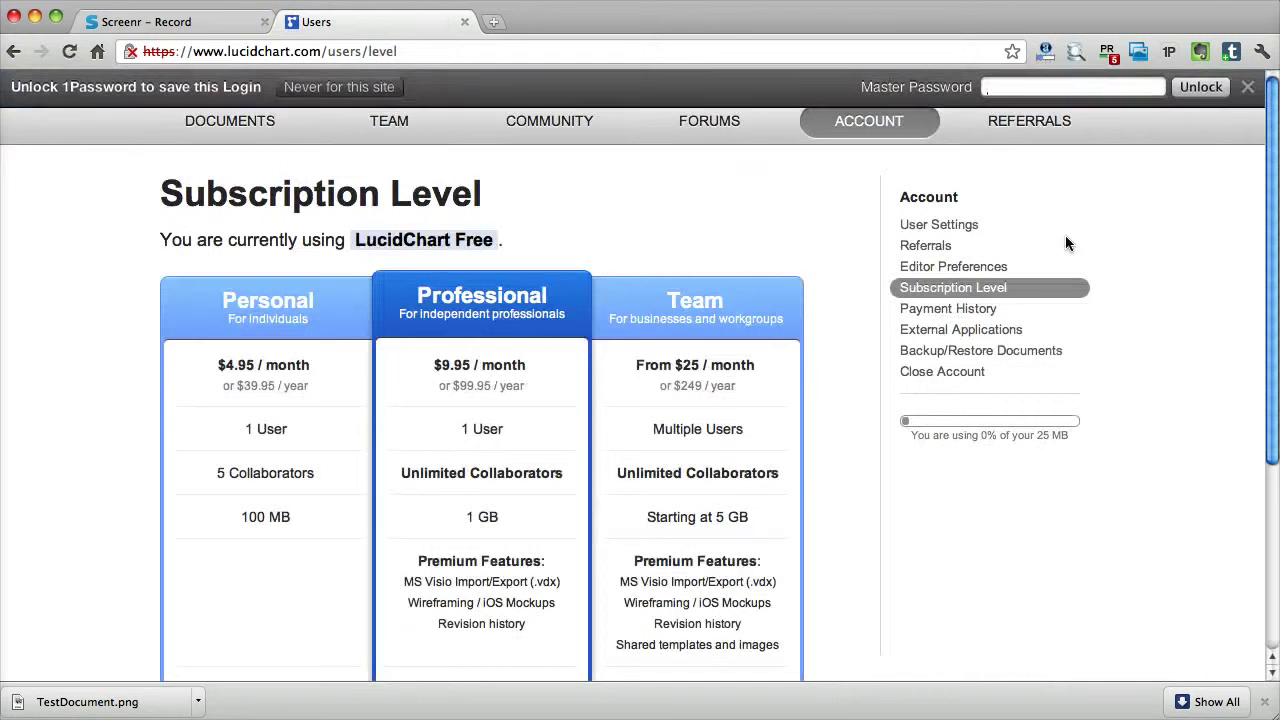
left_click(1247, 91)
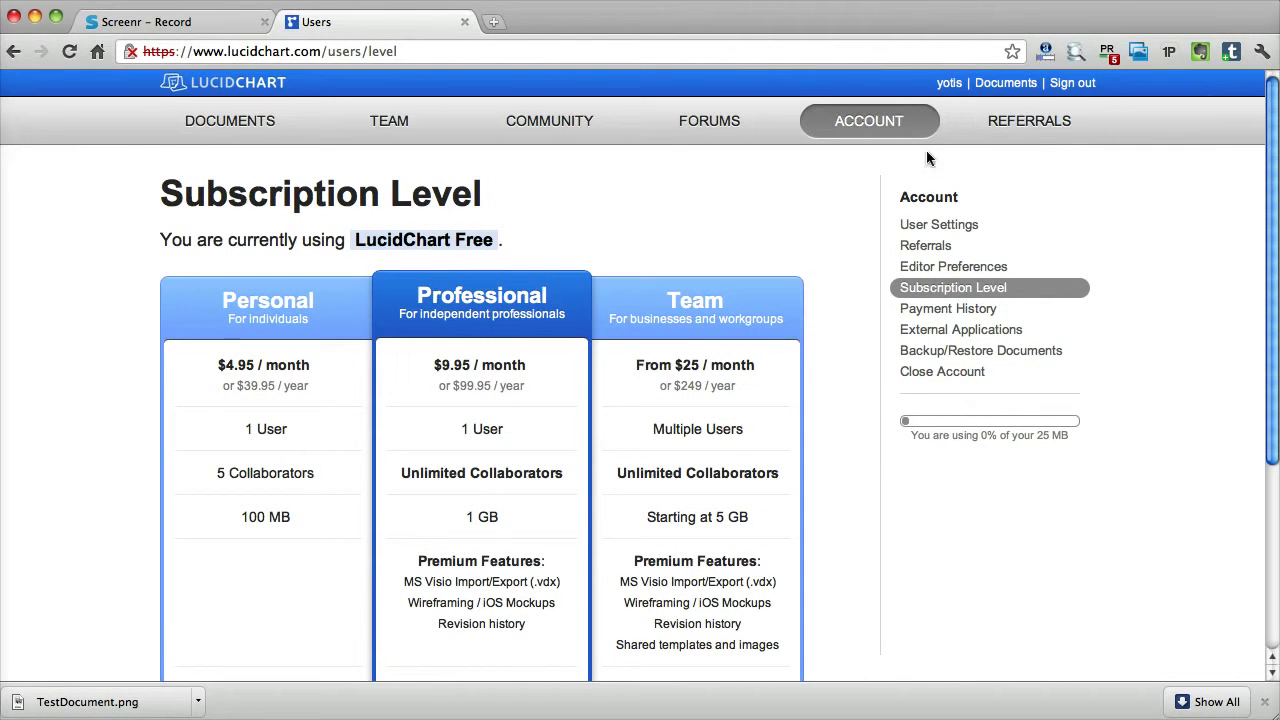
left_click(1005, 83)
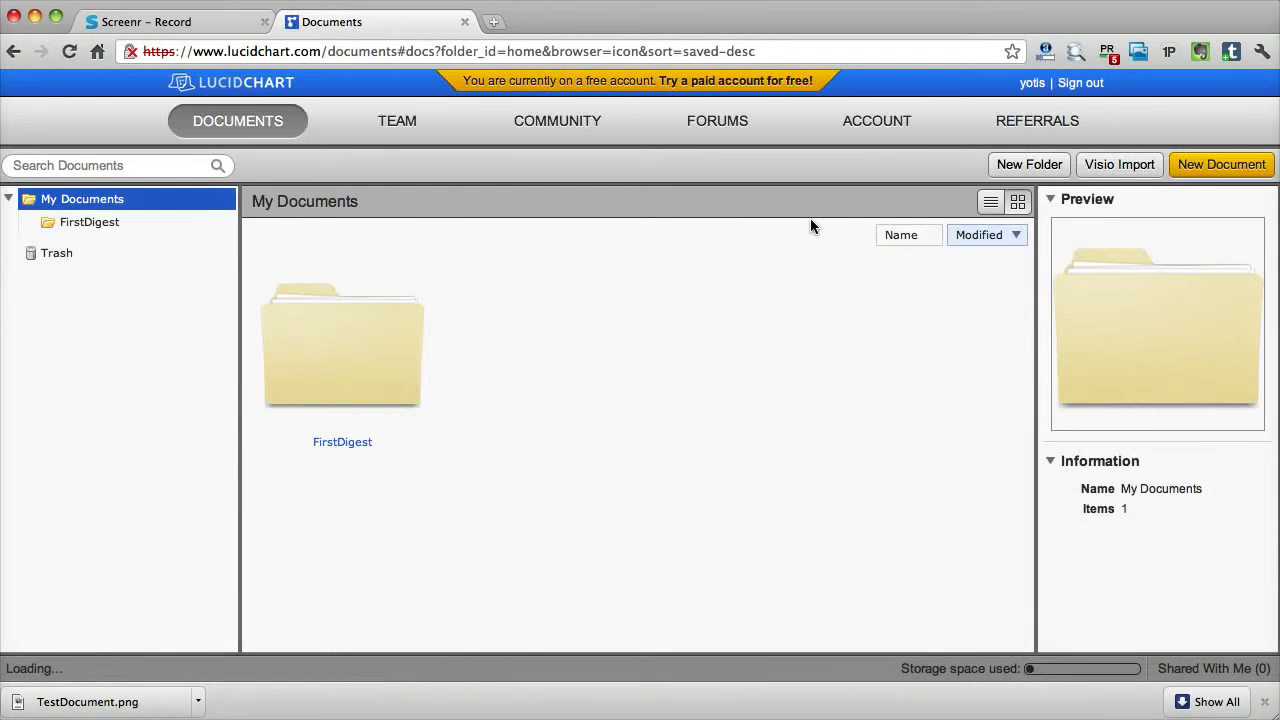
- Create a new document from the Blank Network Diagram template
left_click(1218, 170)
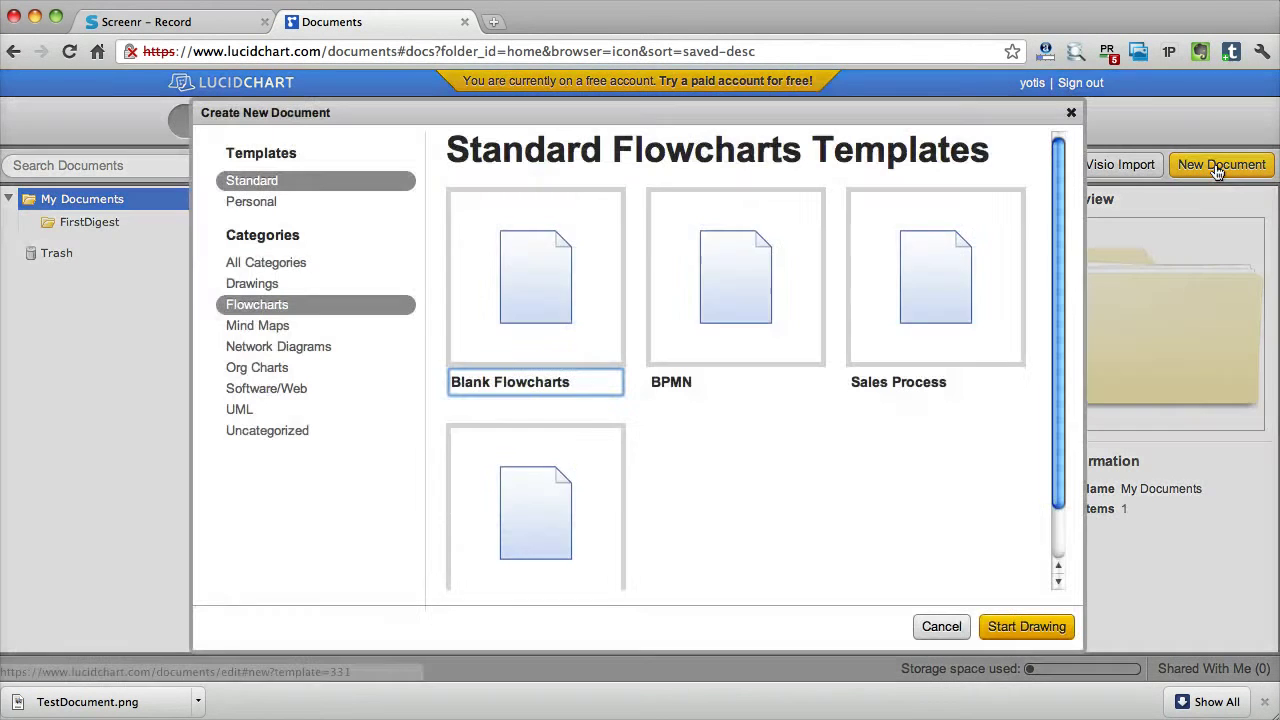
left_click(323, 358)
double_click(516, 334)
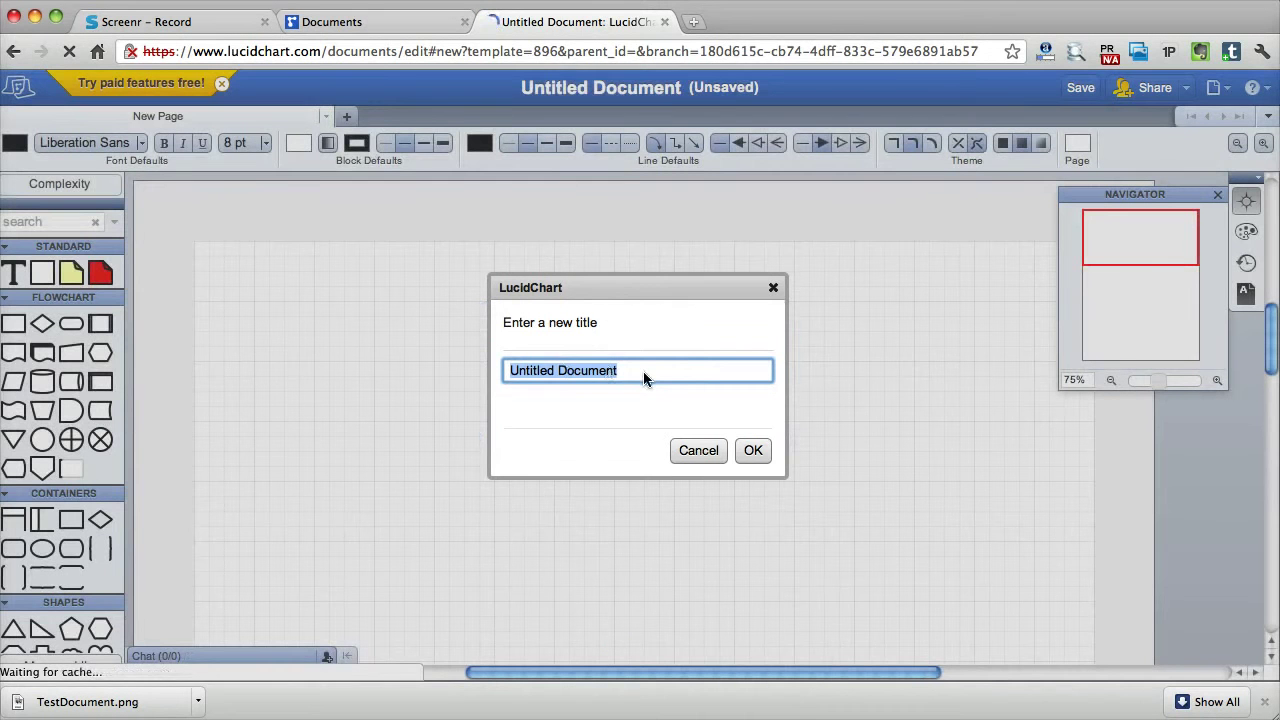
- Enter 'New Network' as the document title and confirm it
type("New Network")
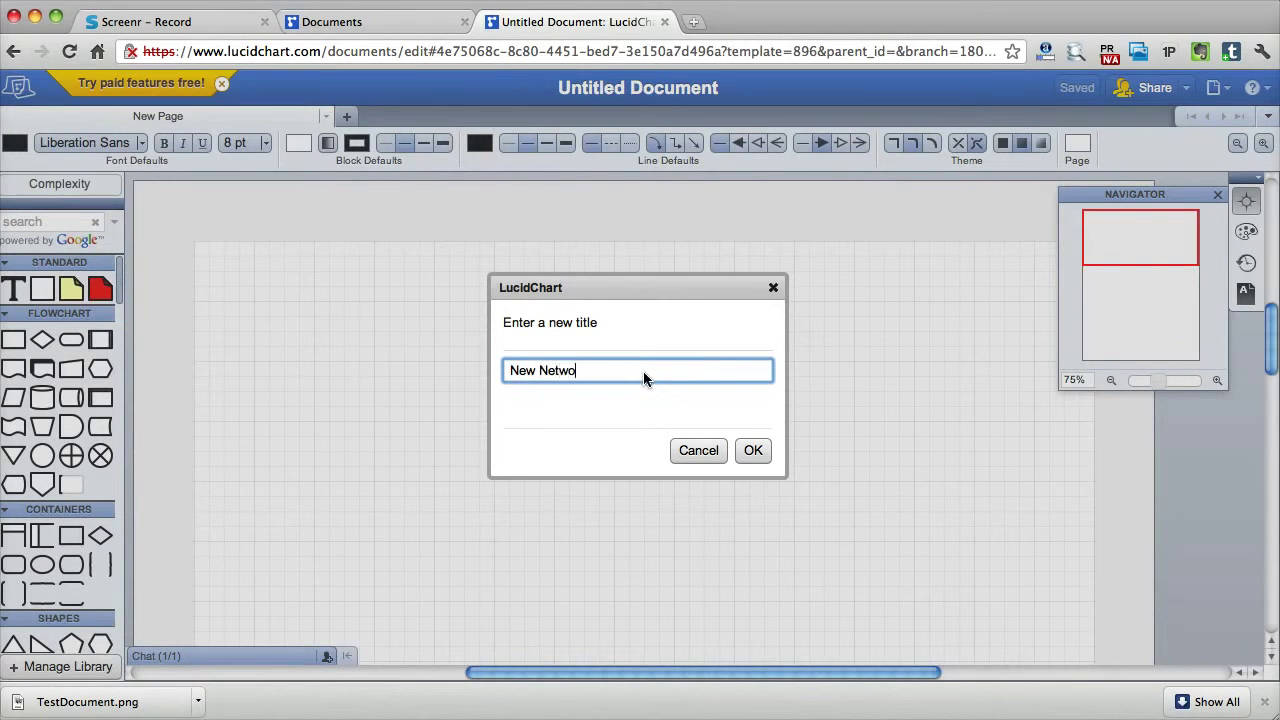
left_click(750, 452)
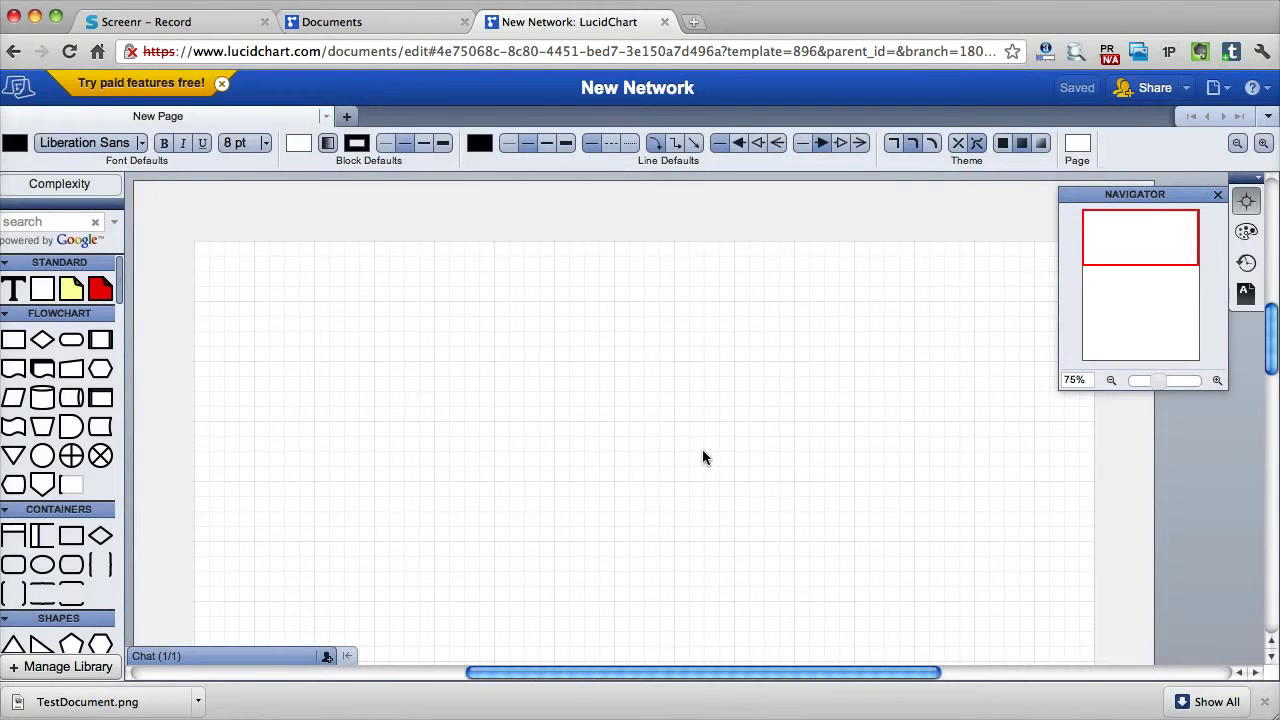
- Browse the Cisco Extended shape previews, then scroll the shape panel back to the Cisco Basic routers
scroll(631, 447, "down", 2)
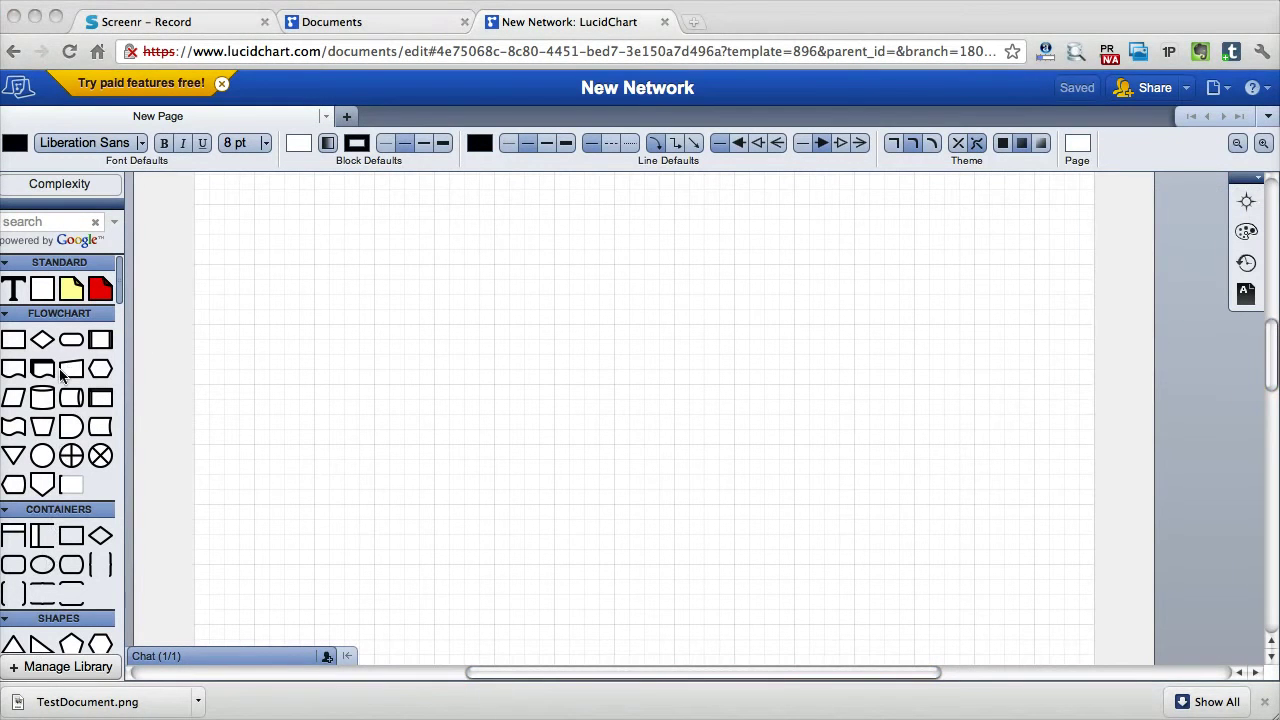
left_click(120, 279)
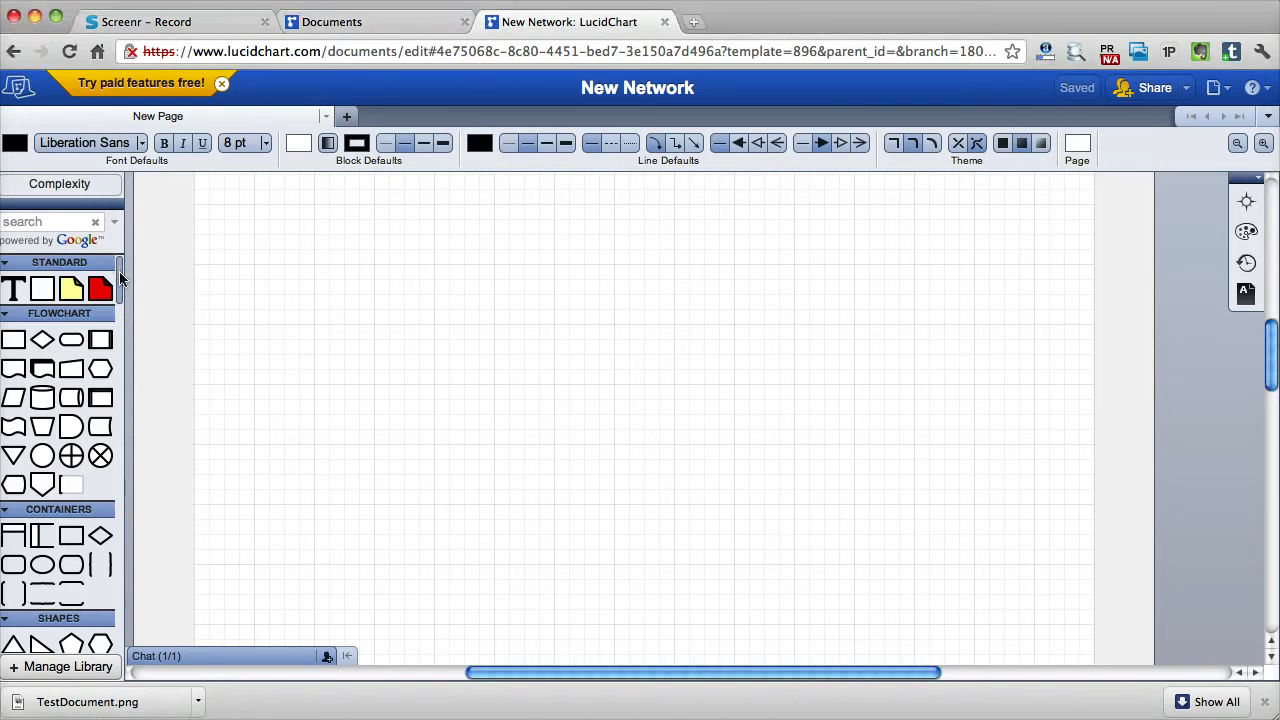
left_click_drag(121, 289, 121, 338)
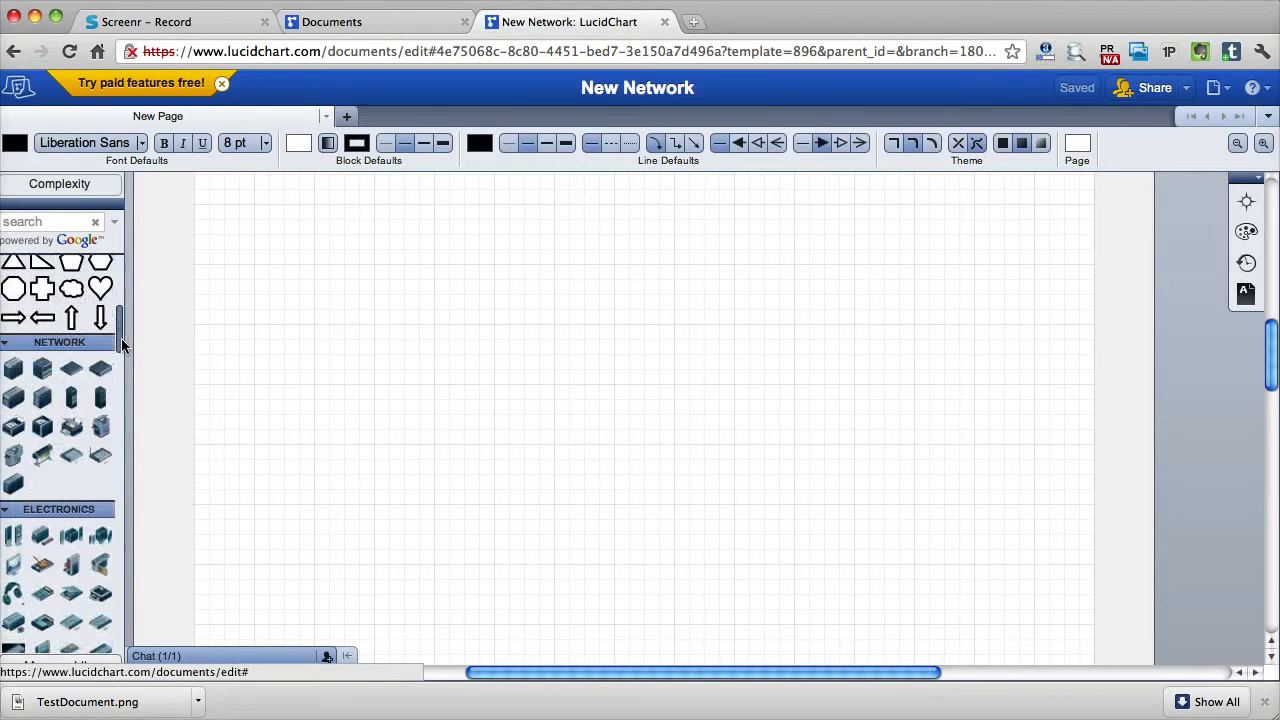
mouse_move(47, 400)
mouse_move(51, 441)
scroll(51, 441, "down", 5)
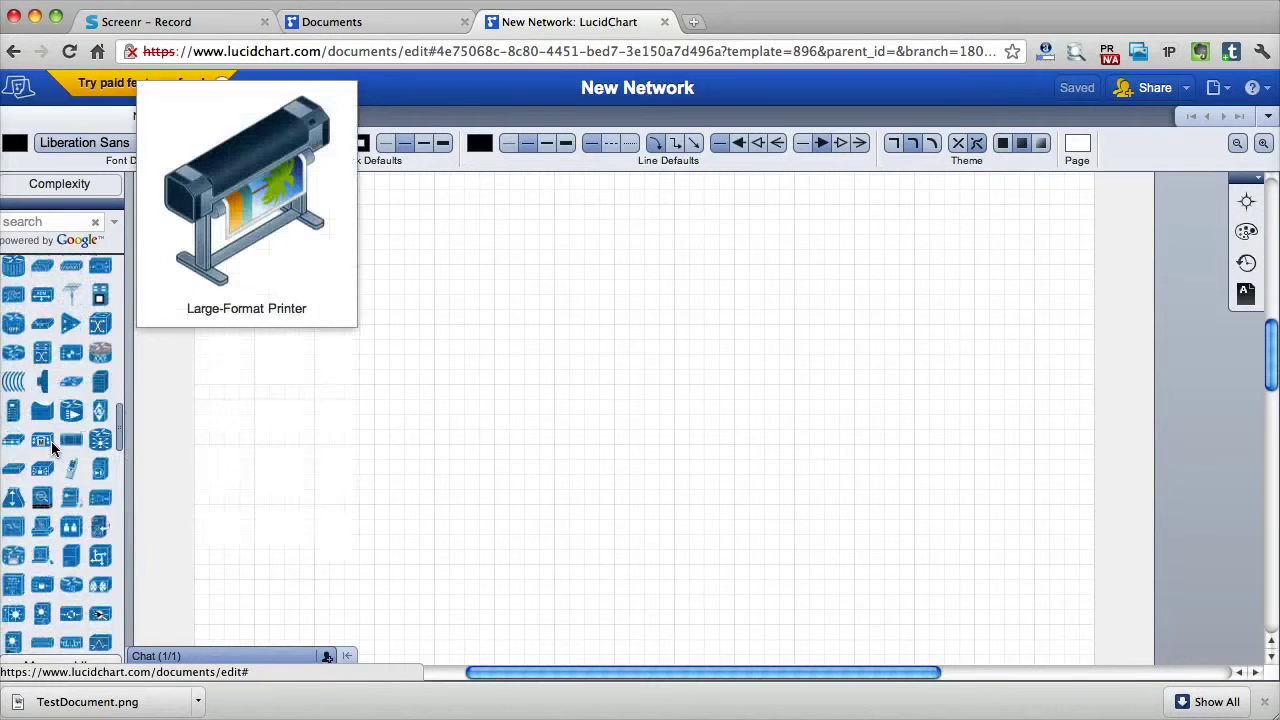
scroll(51, 441, "down", 3)
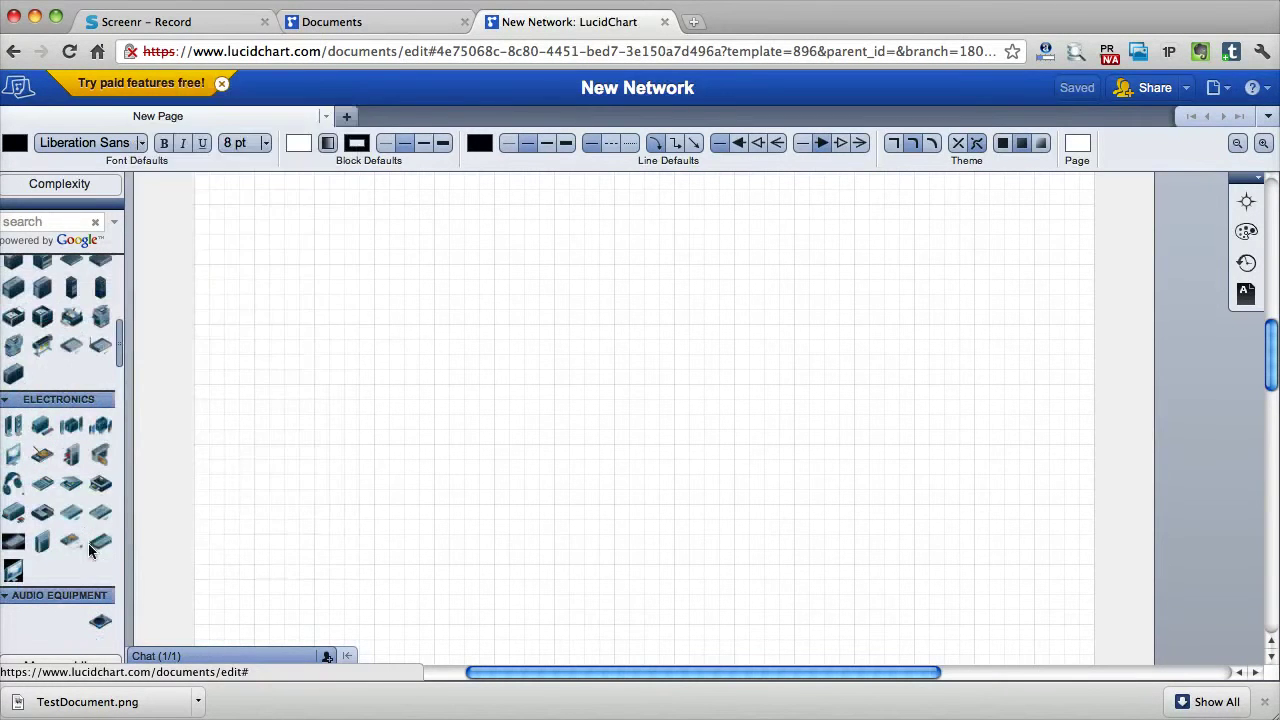
left_click_drag(118, 346, 120, 382)
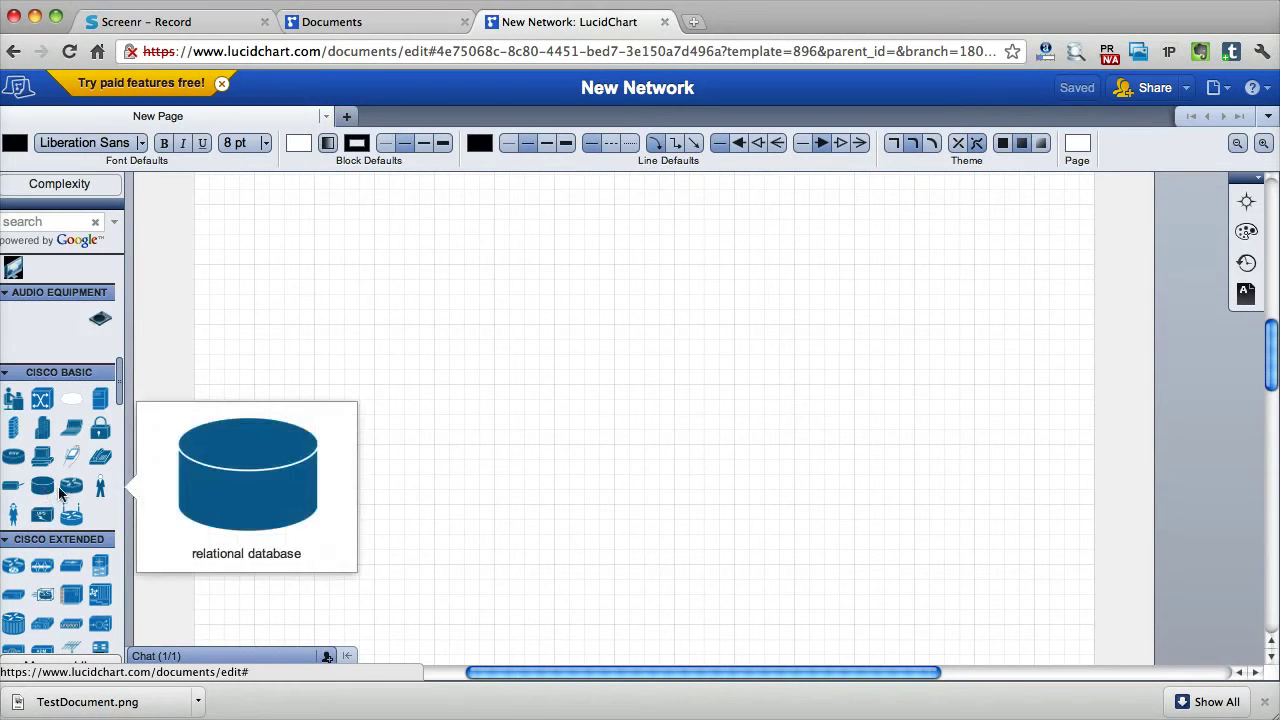
mouse_move(71, 487)
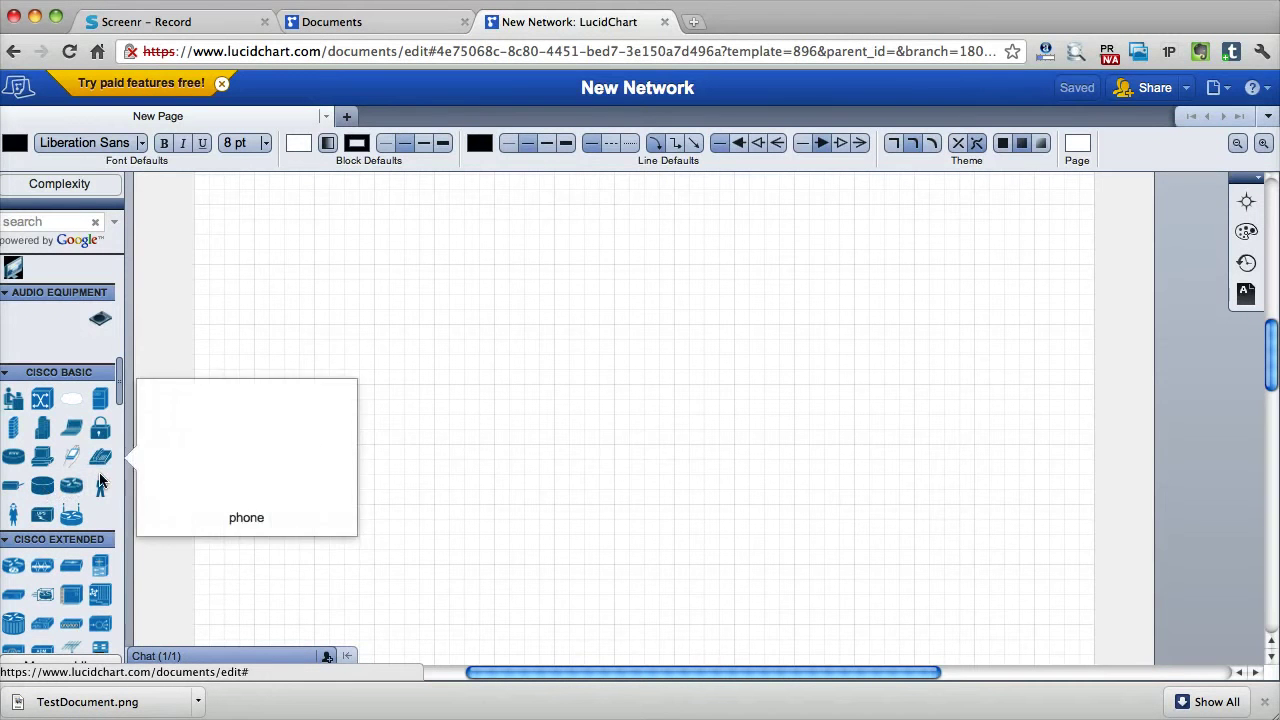
mouse_move(22, 463)
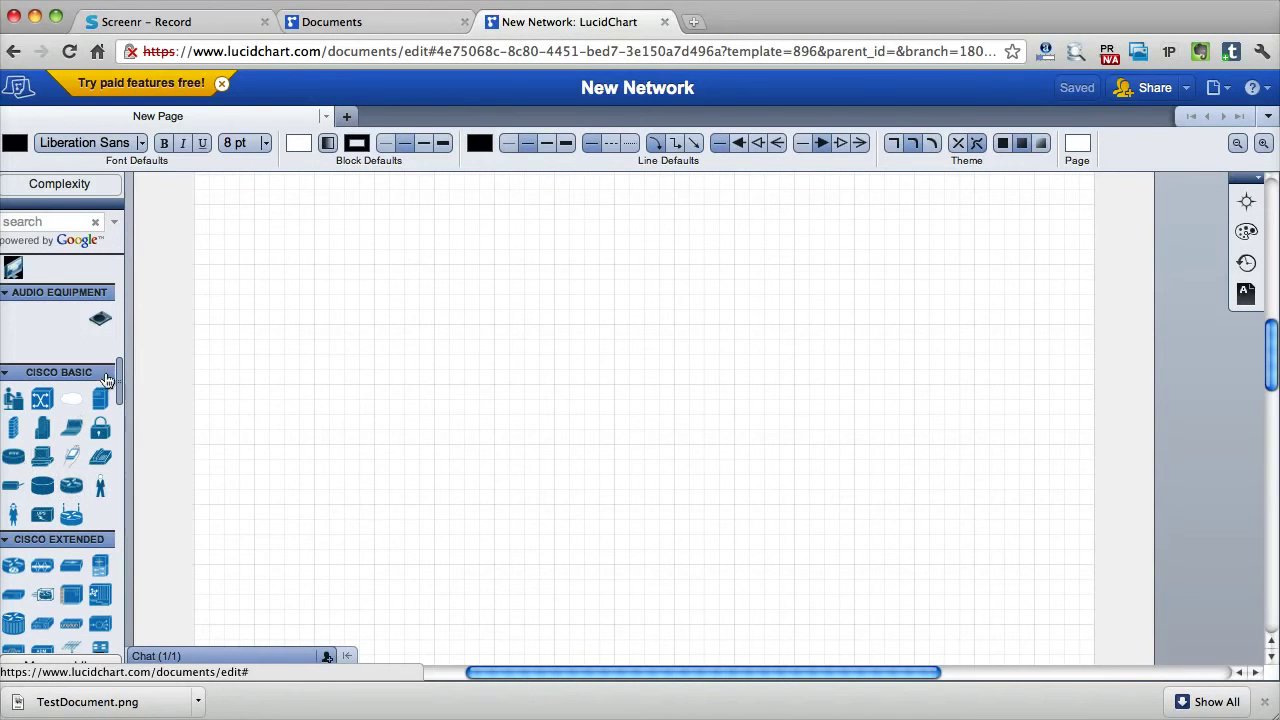
scroll(119, 382, "down", 5)
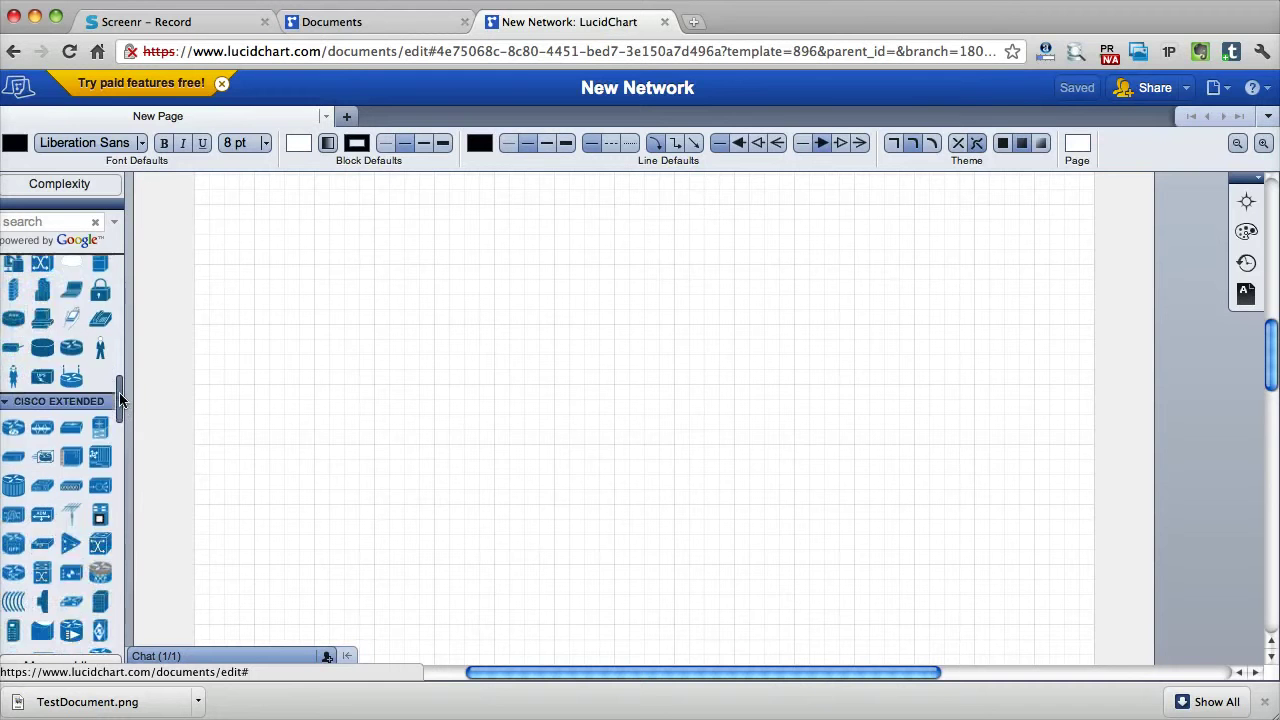
mouse_move(99, 412)
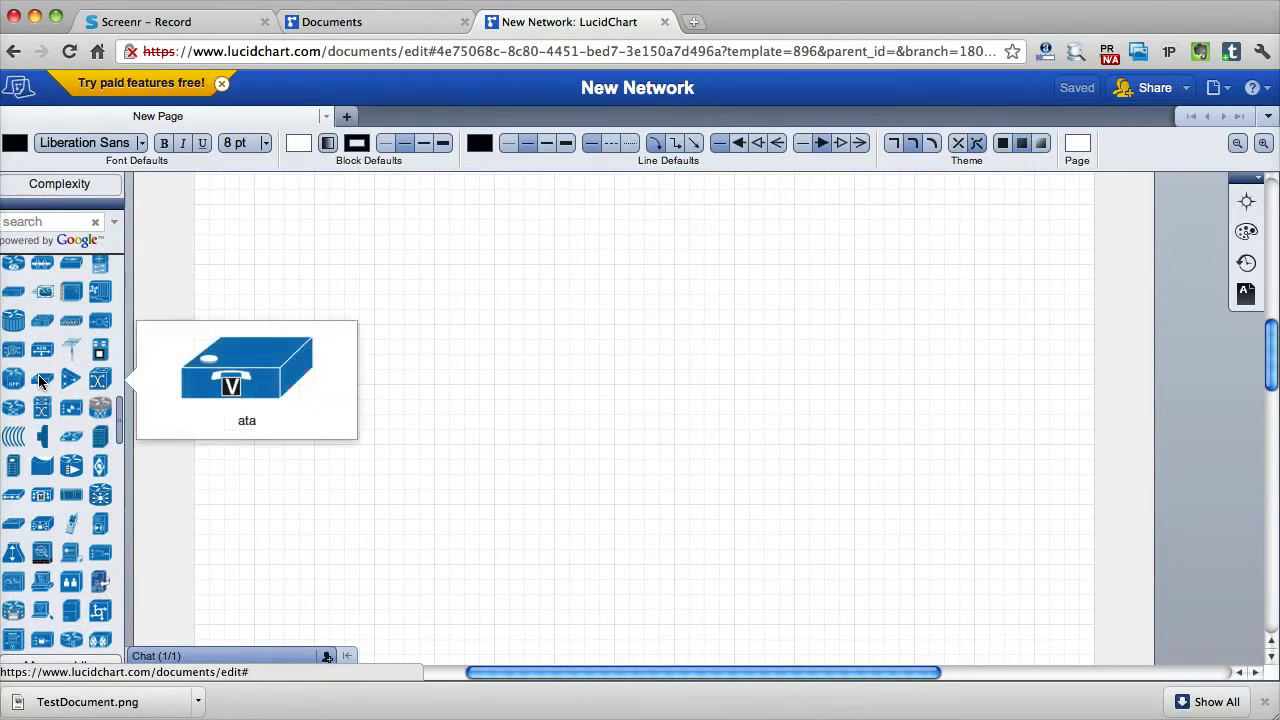
mouse_move(66, 380)
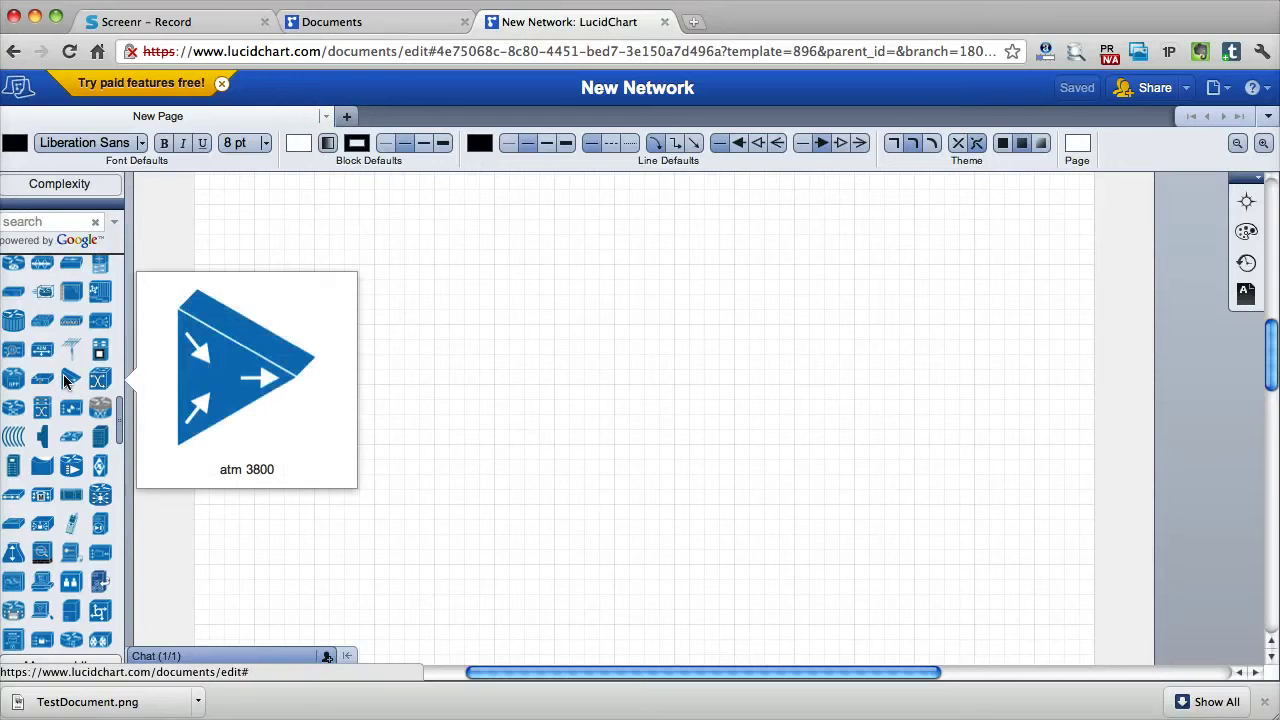
mouse_move(19, 328)
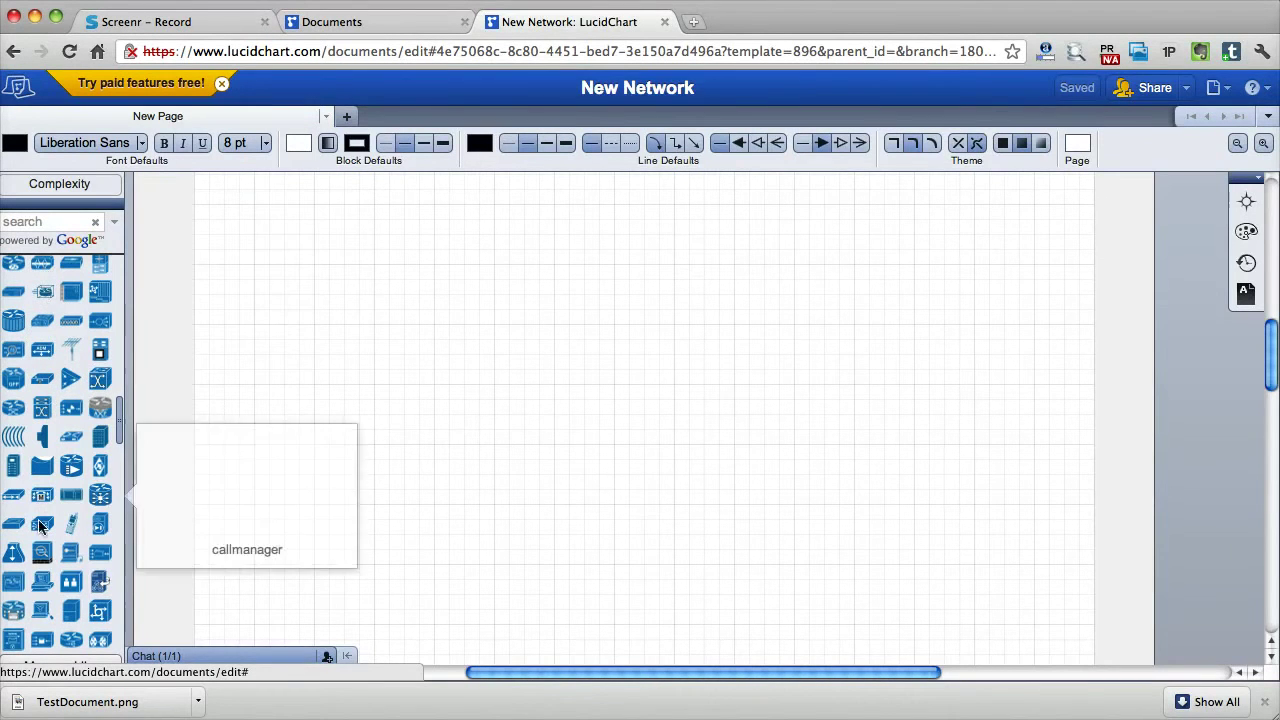
mouse_move(42, 552)
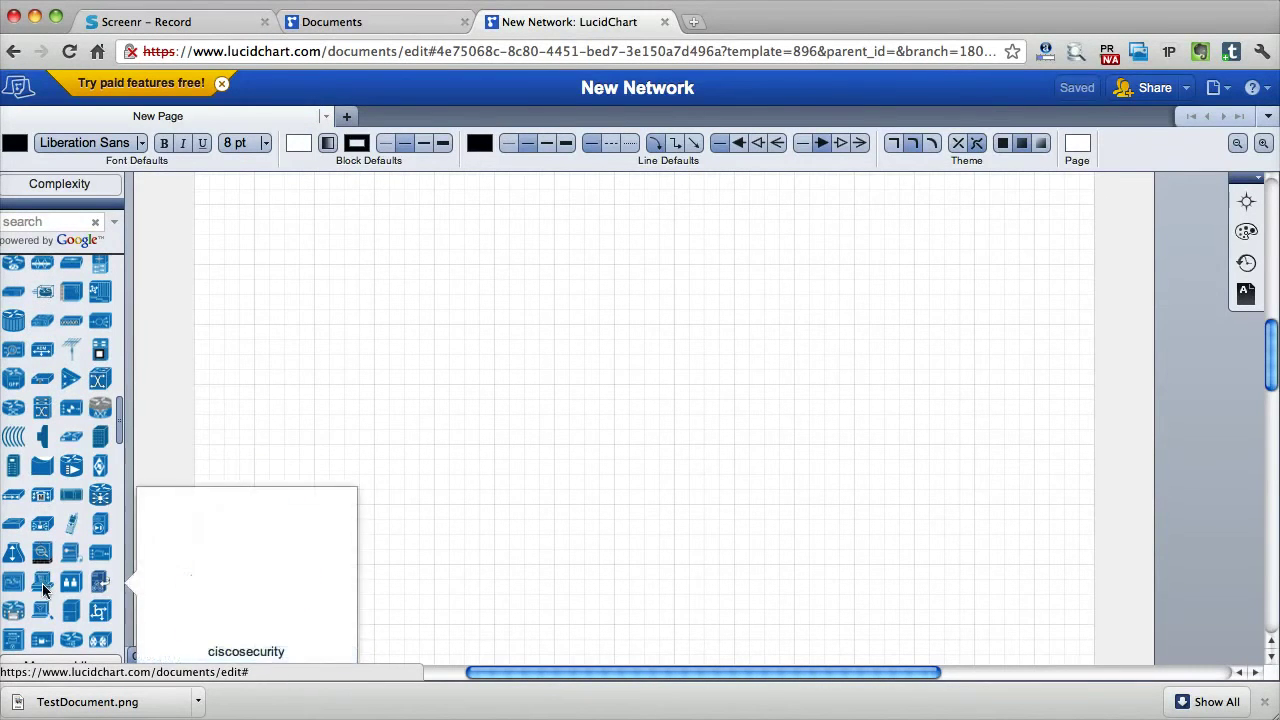
mouse_move(21, 592)
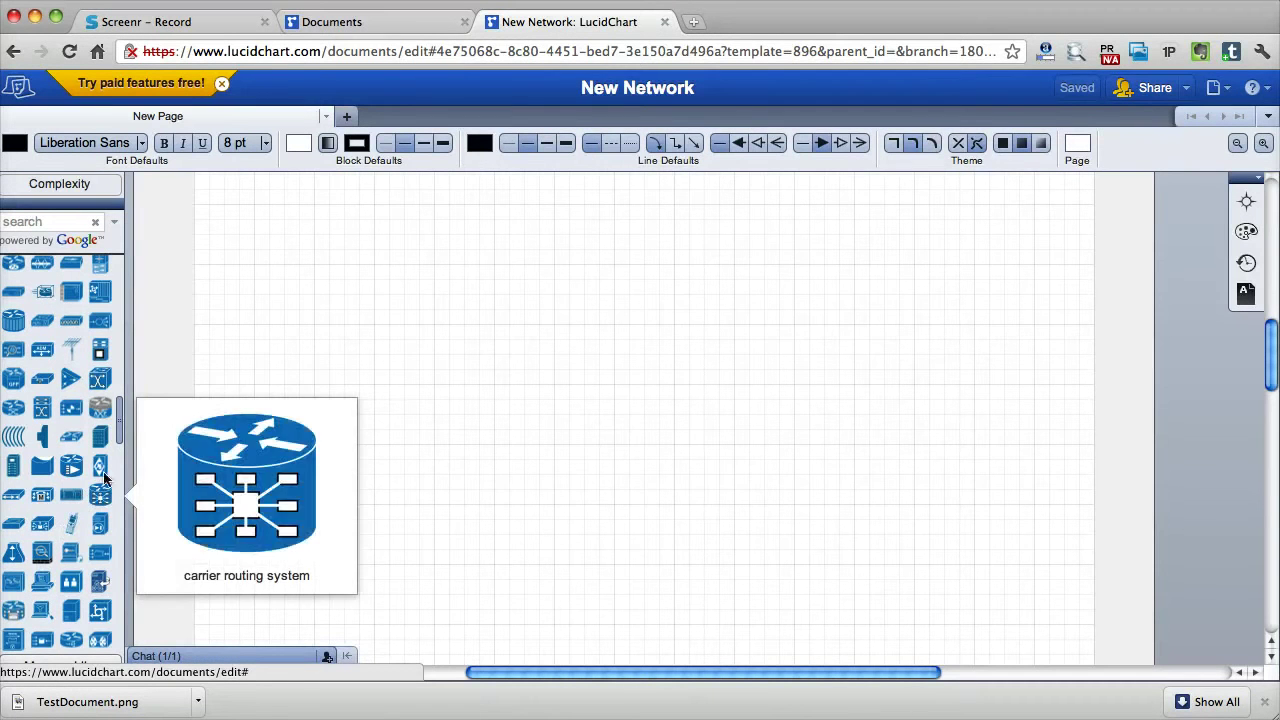
left_click_drag(121, 427, 121, 404)
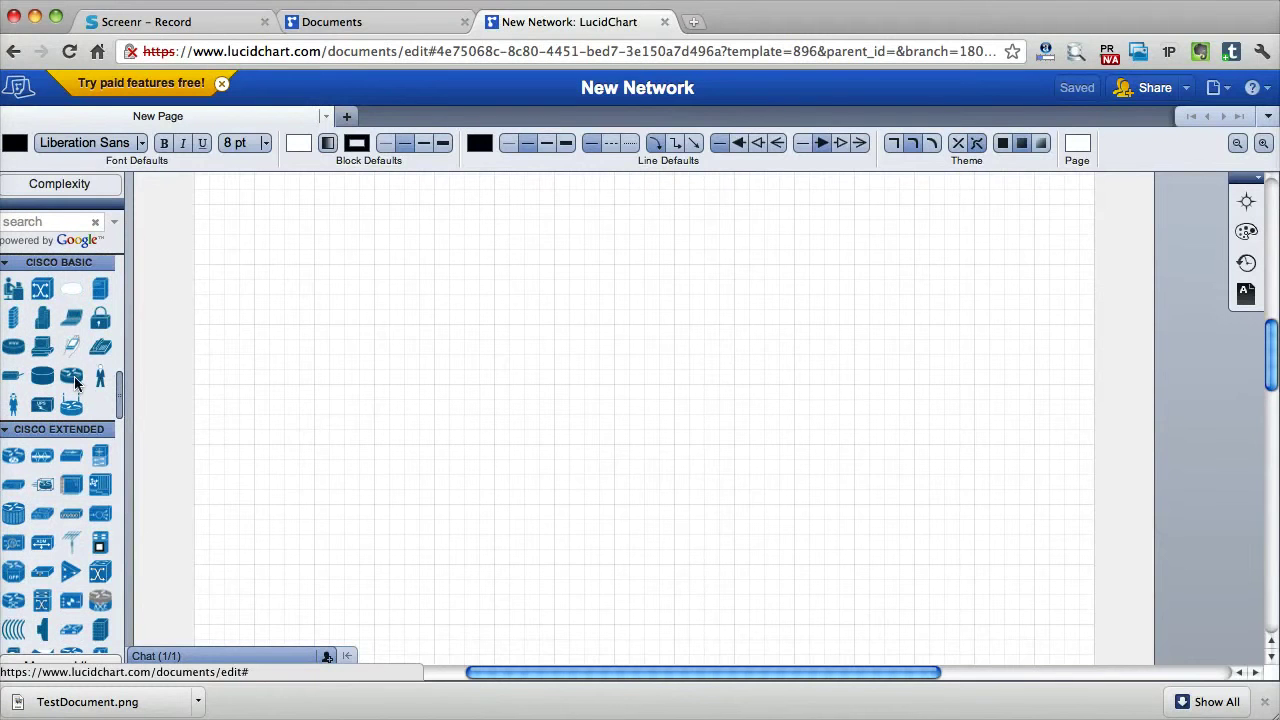
- Place three routers on the page: top-left, lower left and upper right
left_click_drag(106, 370, 335, 262)
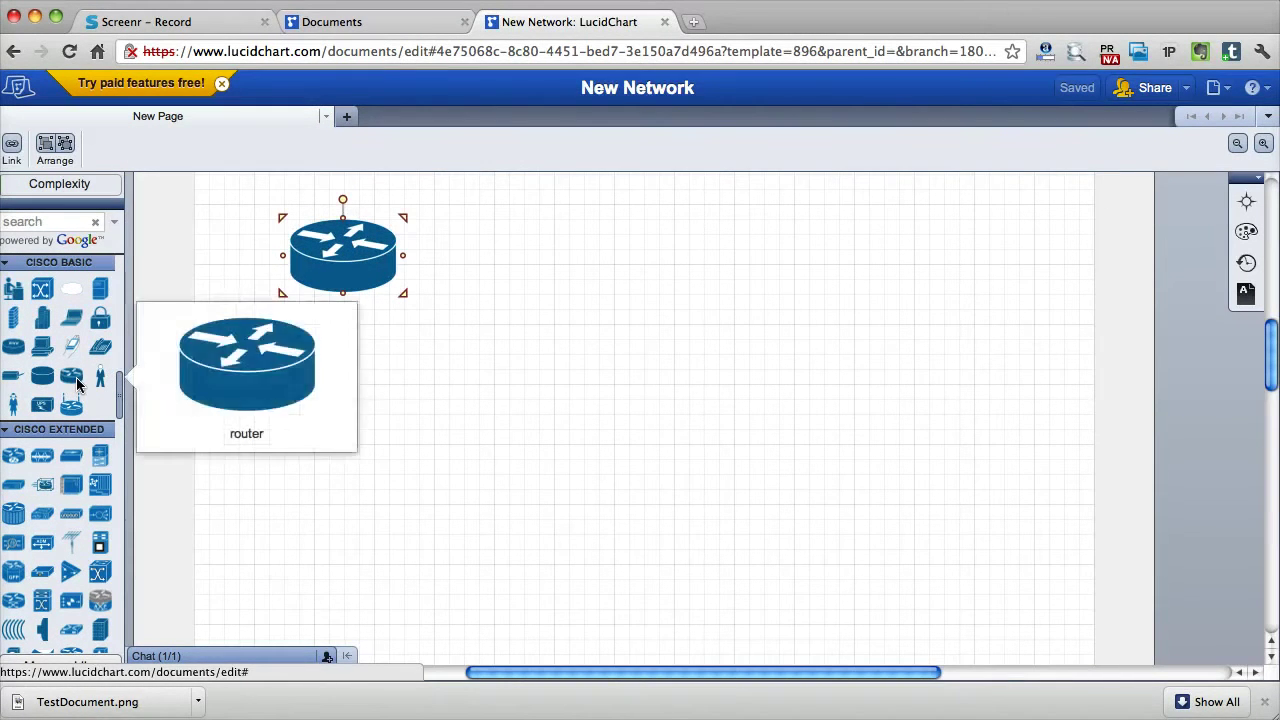
left_click_drag(78, 383, 342, 550)
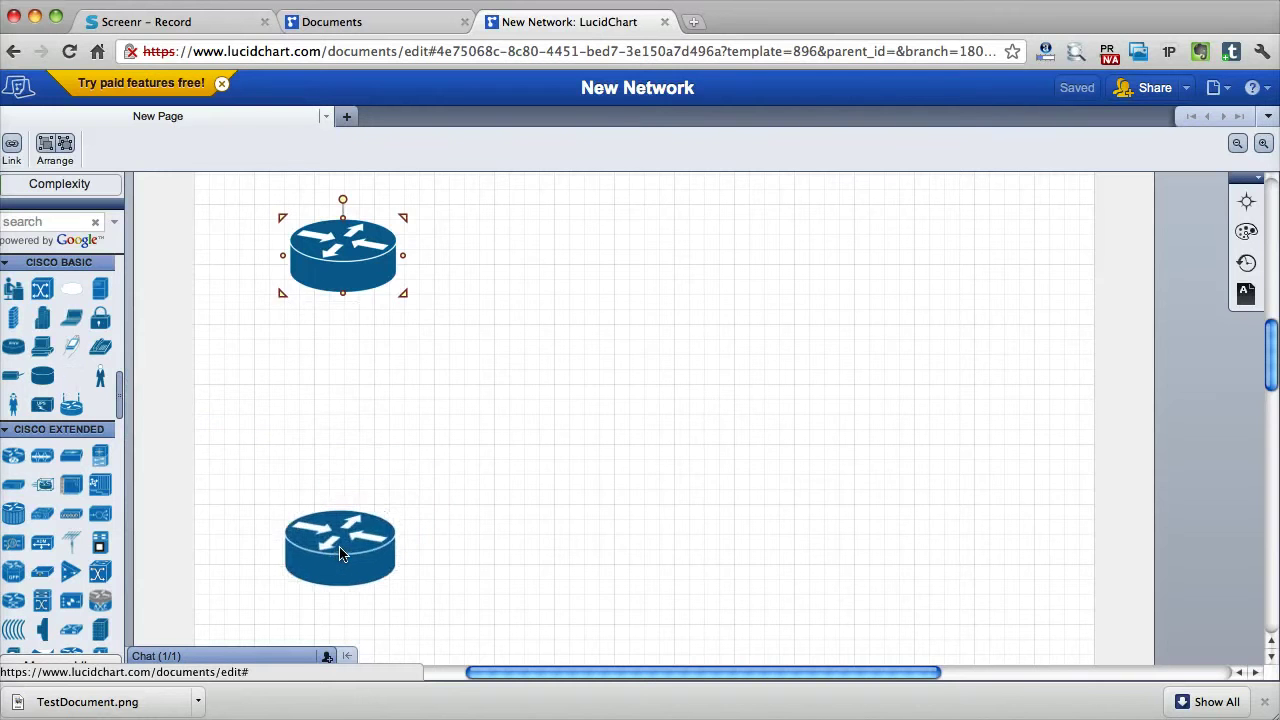
mouse_move(75, 380)
left_click_drag(75, 380, 665, 262)
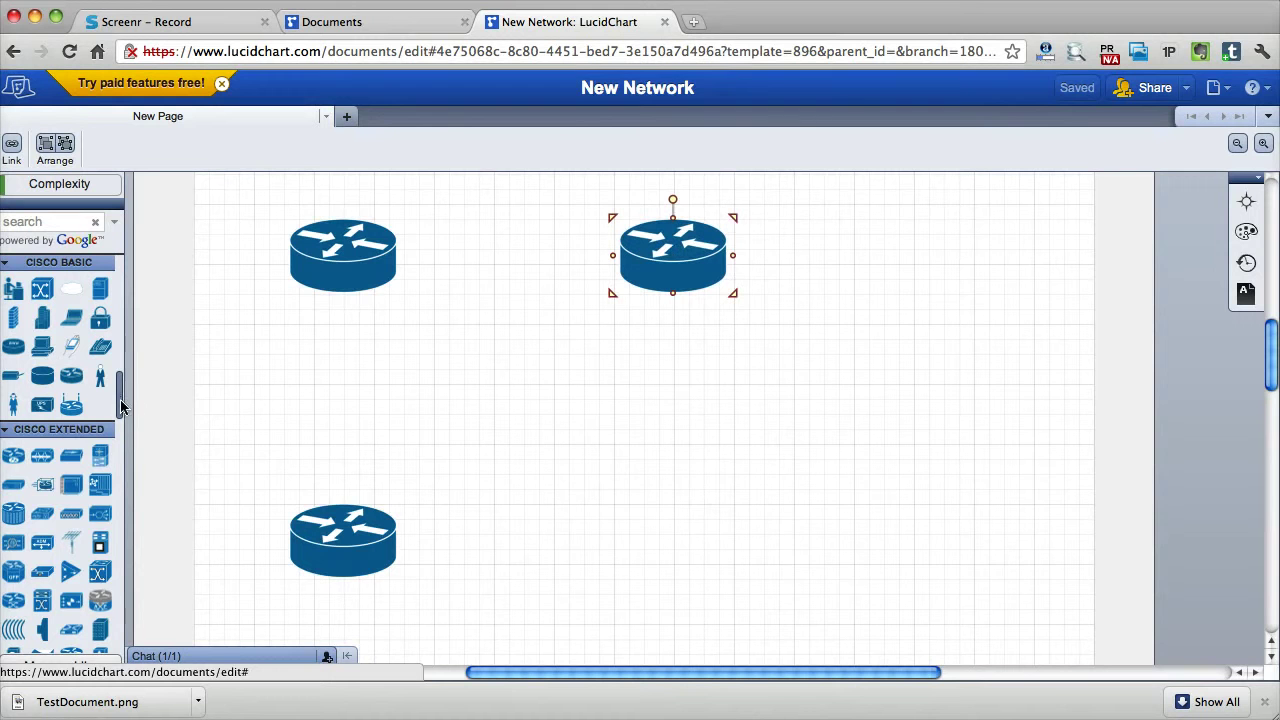
- Add a switch at the right and draw a connector from the top-left to the top-right router
mouse_move(73, 460)
scroll(120, 408, "down", 2)
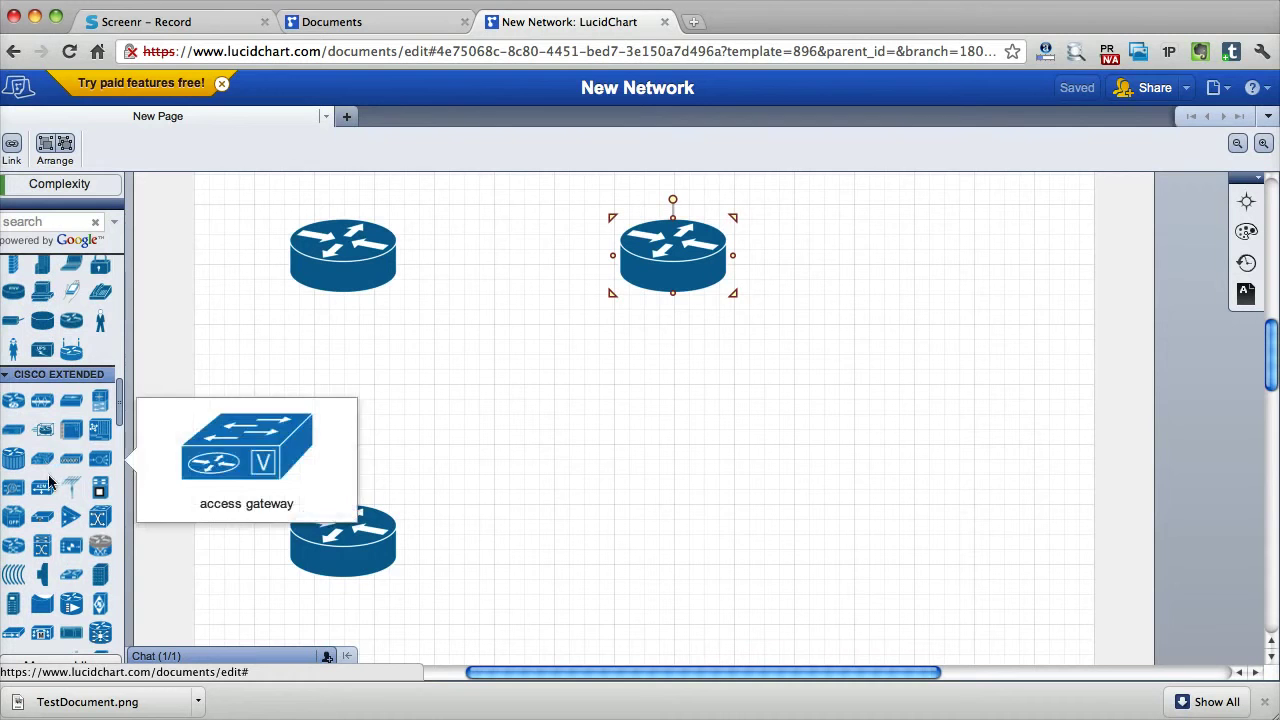
mouse_move(50, 518)
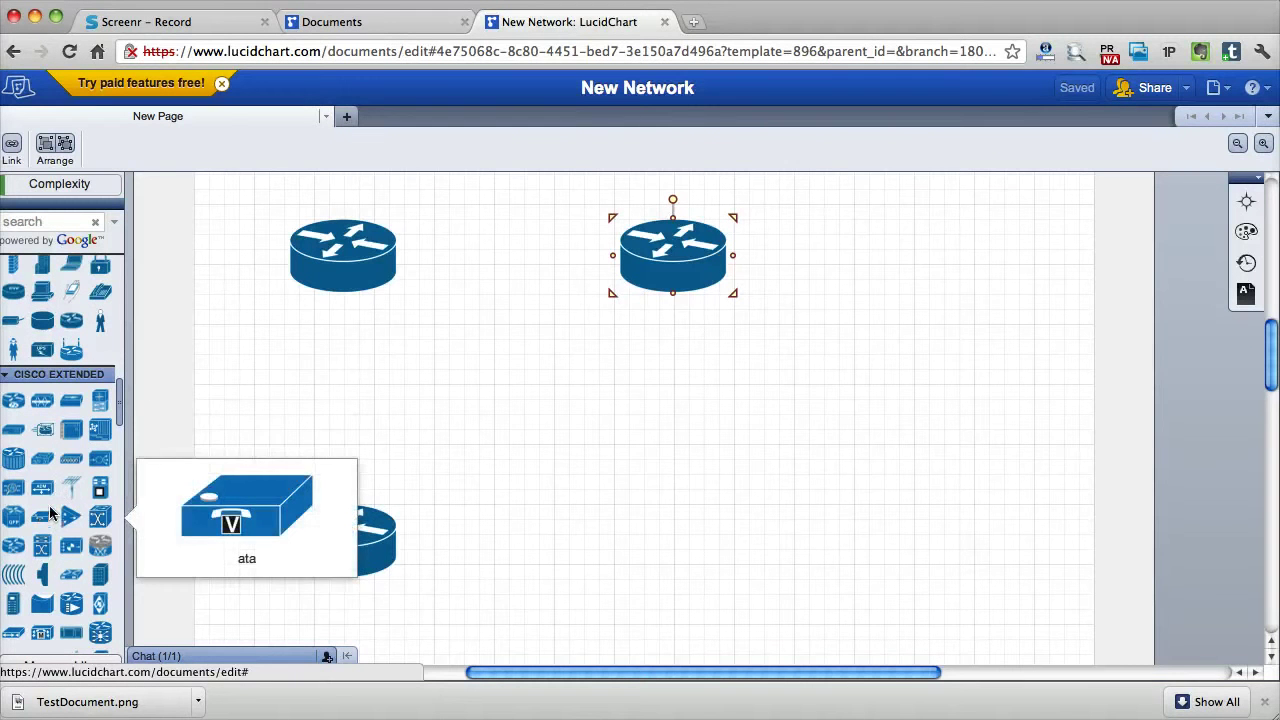
mouse_move(17, 428)
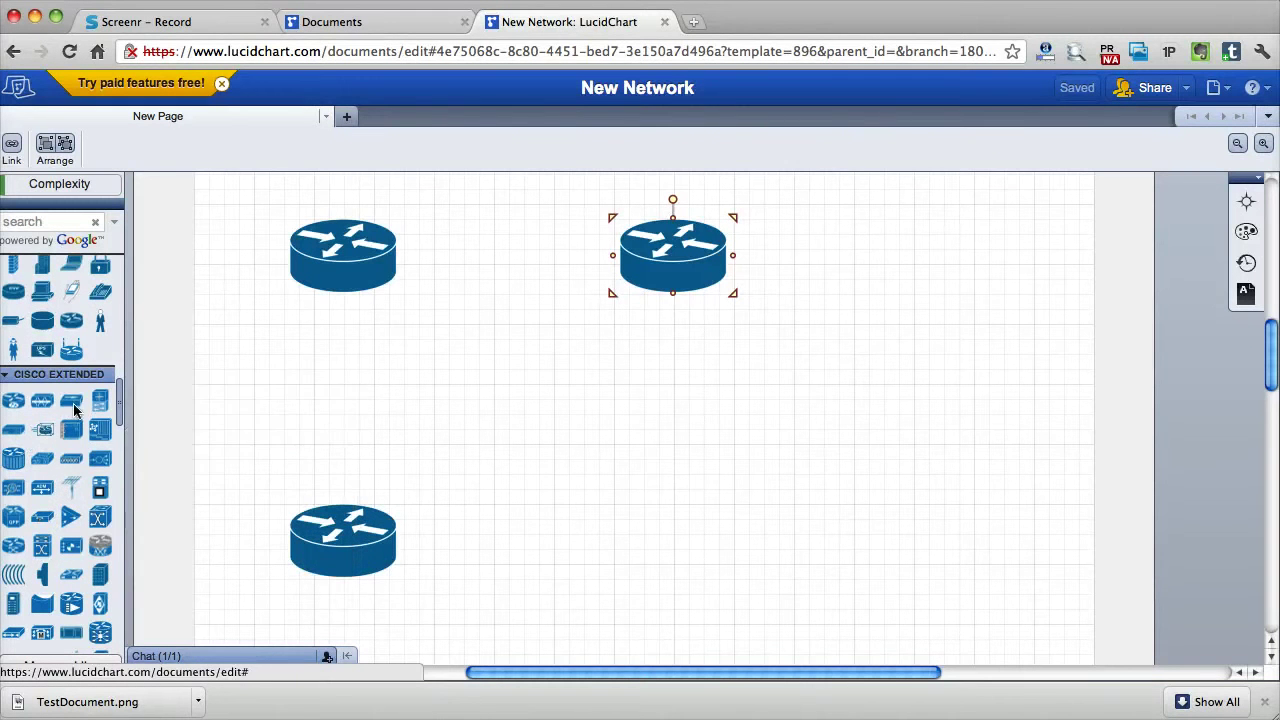
left_click_drag(71, 401, 898, 448)
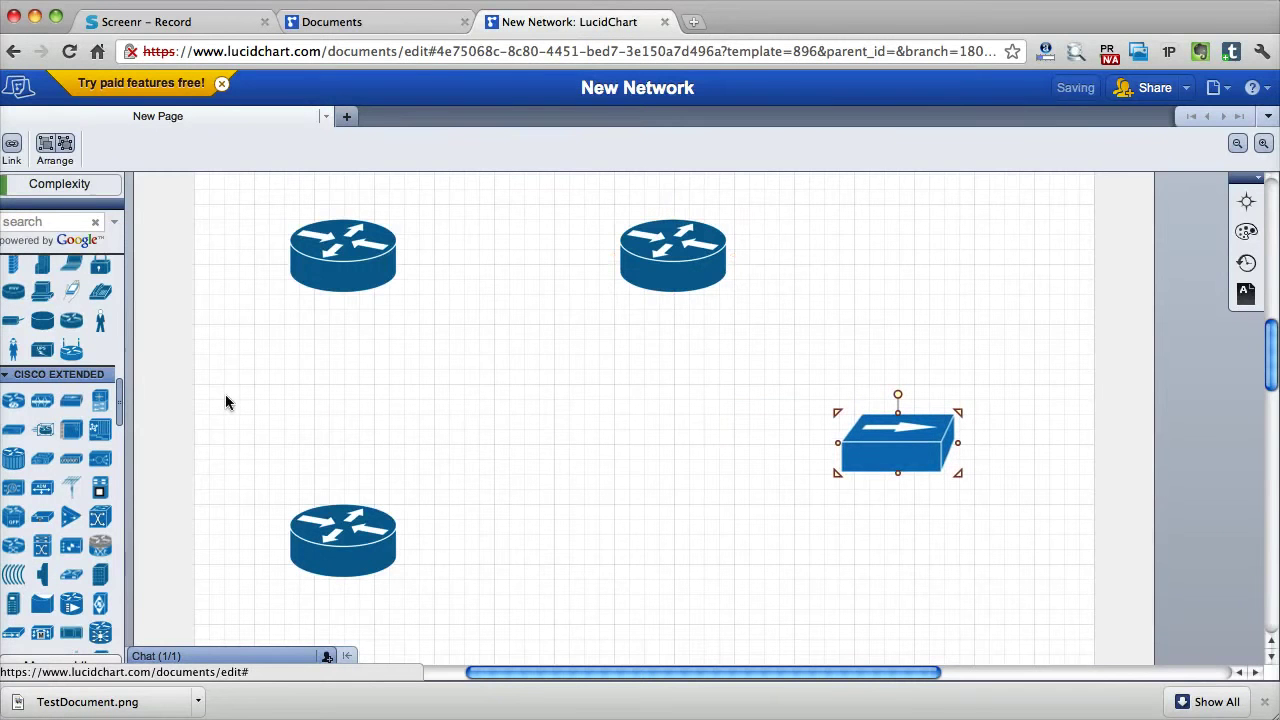
mouse_move(121, 403)
left_mouse_down()
mouse_move(121, 429)
mouse_move(122, 396)
left_mouse_up()
left_click(340, 272, "shift")
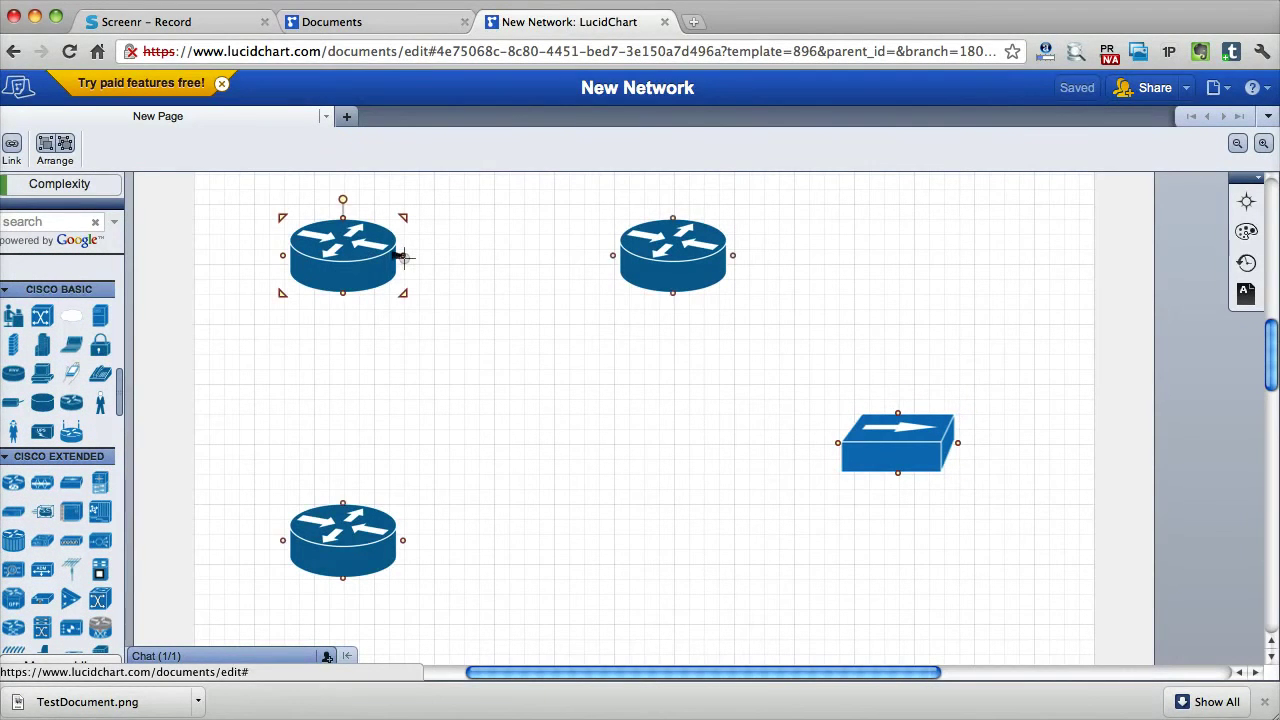
mouse_move(405, 257)
left_mouse_down()
mouse_move(588, 328)
mouse_move(612, 375)
left_mouse_up()
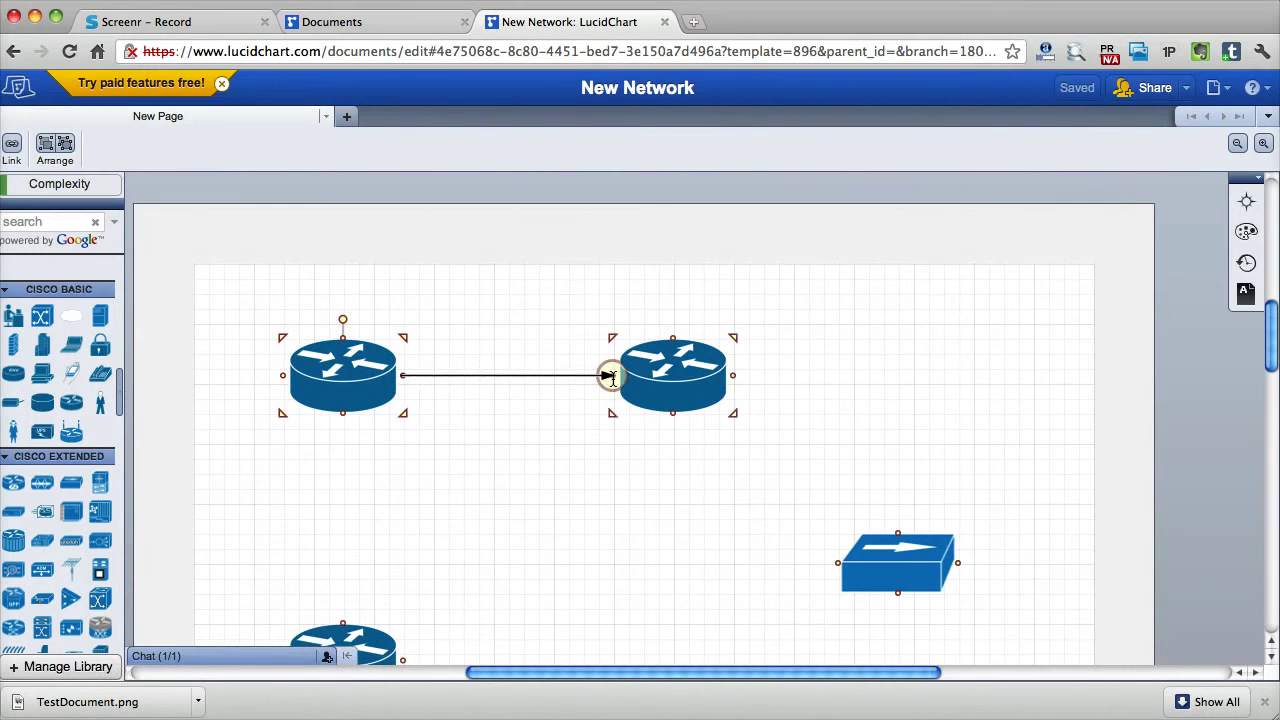
- Remove the arrowhead from the link between the two top routers
left_click(482, 375)
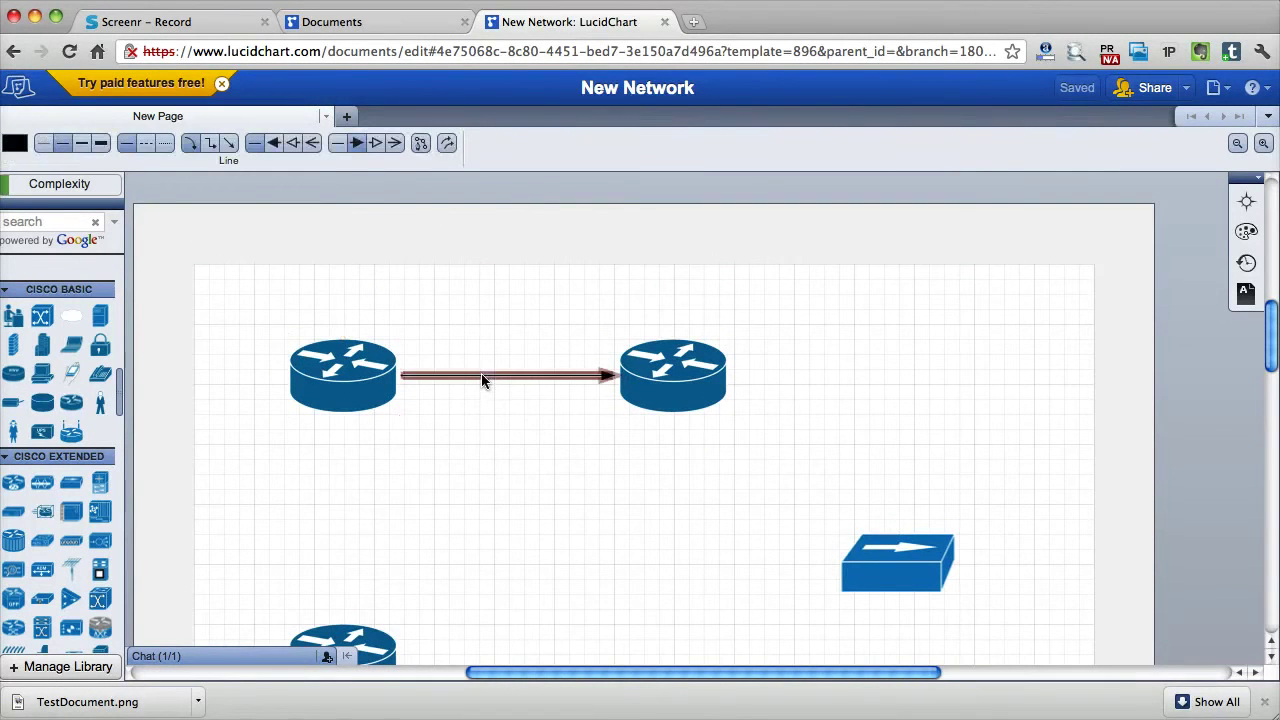
left_click(339, 143)
scroll(547, 428, "down", 1)
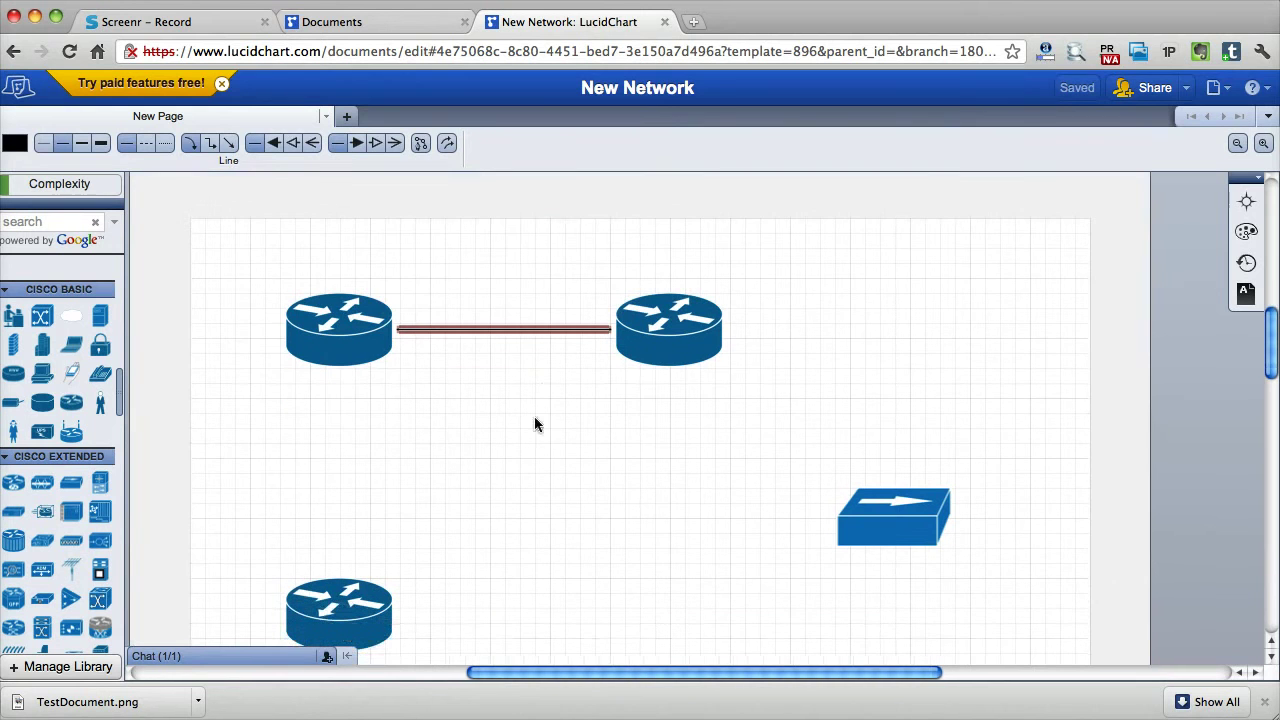
left_click(385, 312)
- Link the top-left router down to the lower router with a double-headed arrow
left_click_drag(339, 367, 339, 575)
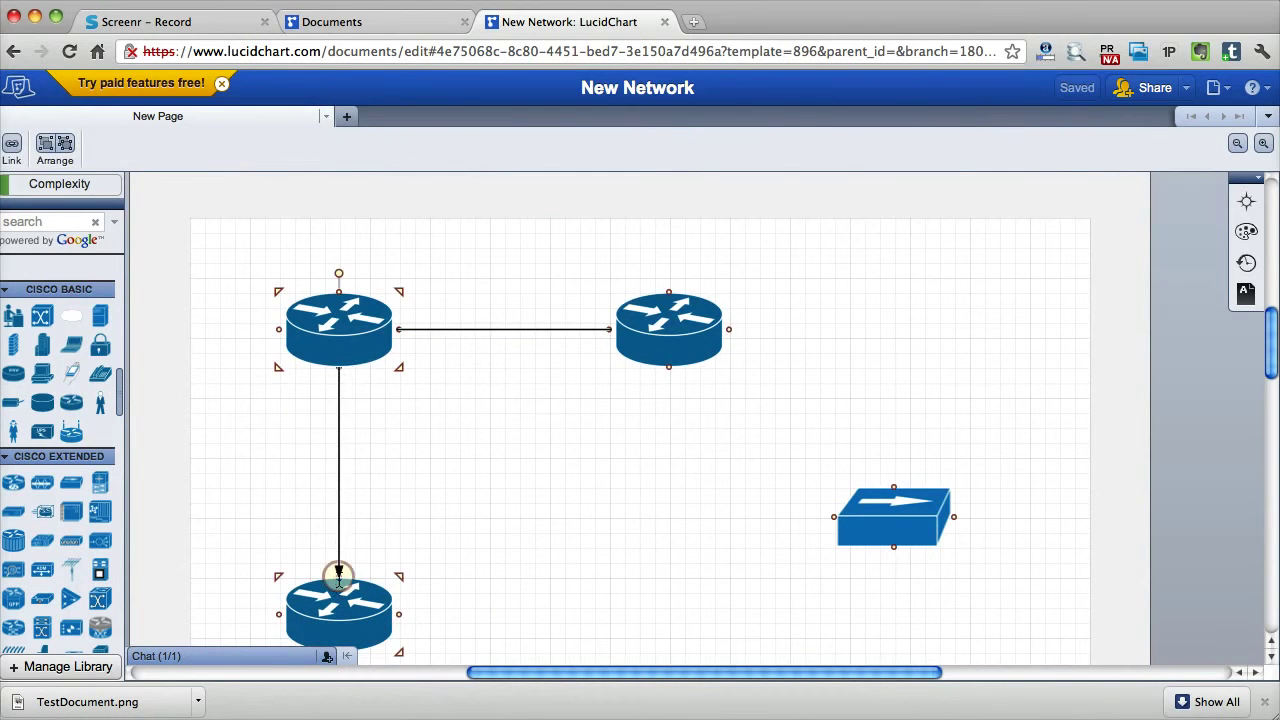
left_click(339, 508)
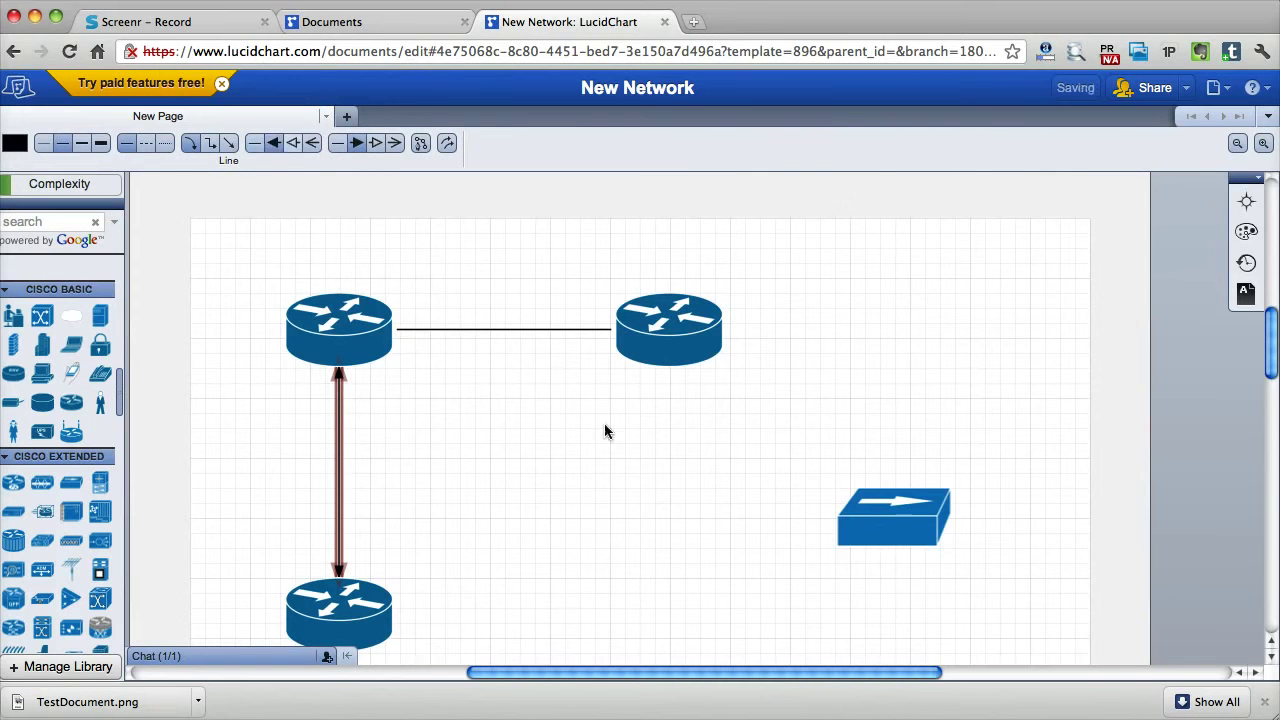
left_click(697, 522)
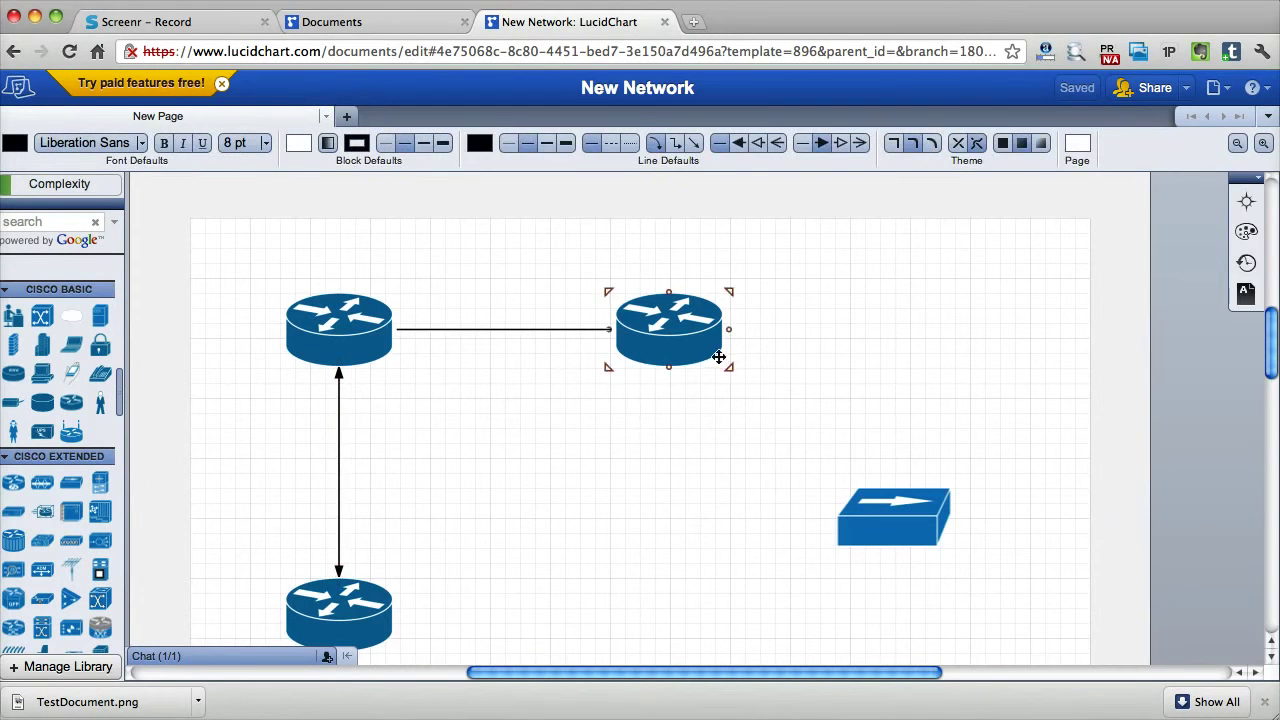
- Join the top-right router to the switch with a curved connector
left_click_drag(730, 328, 834, 516)
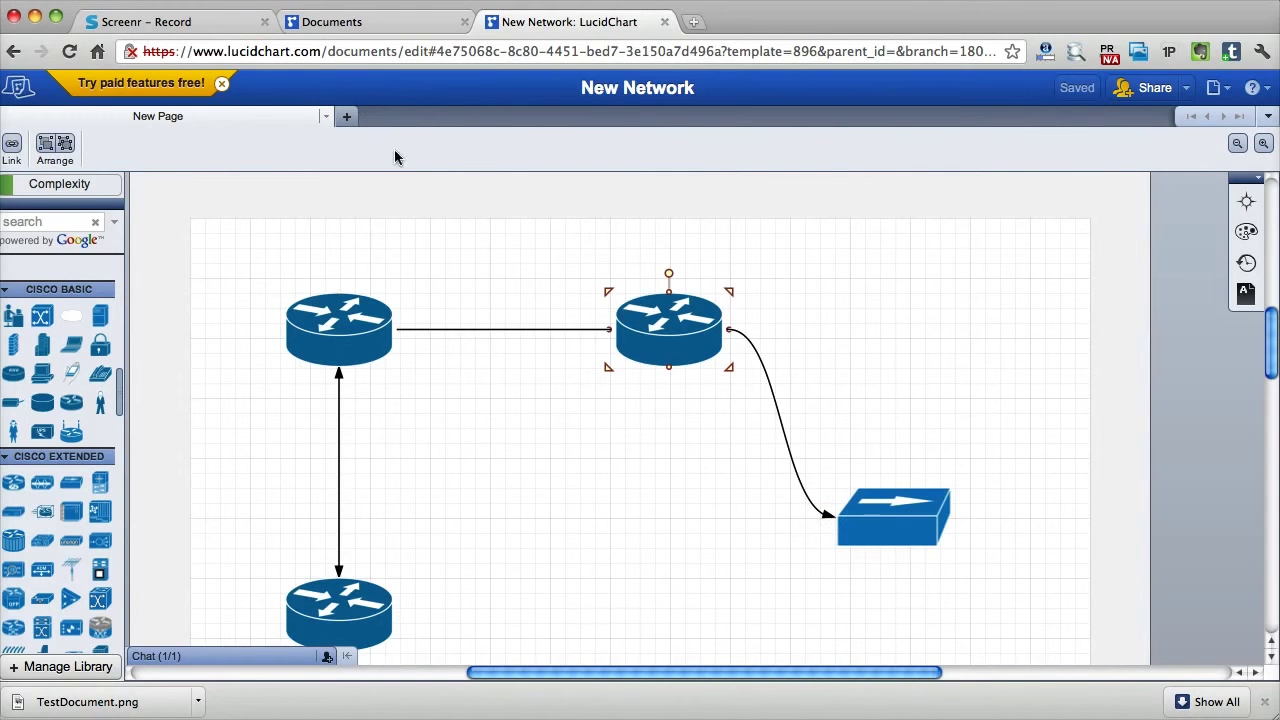
left_click(780, 416)
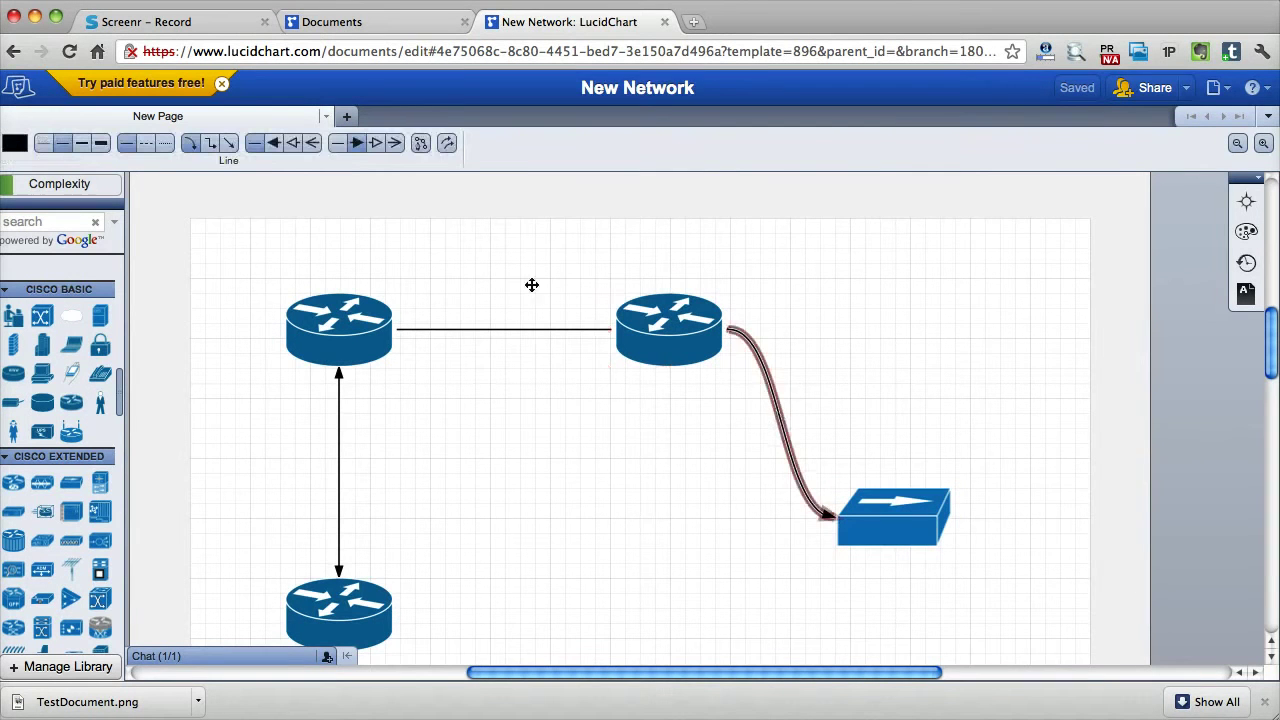
scroll(531, 425, "down", 3)
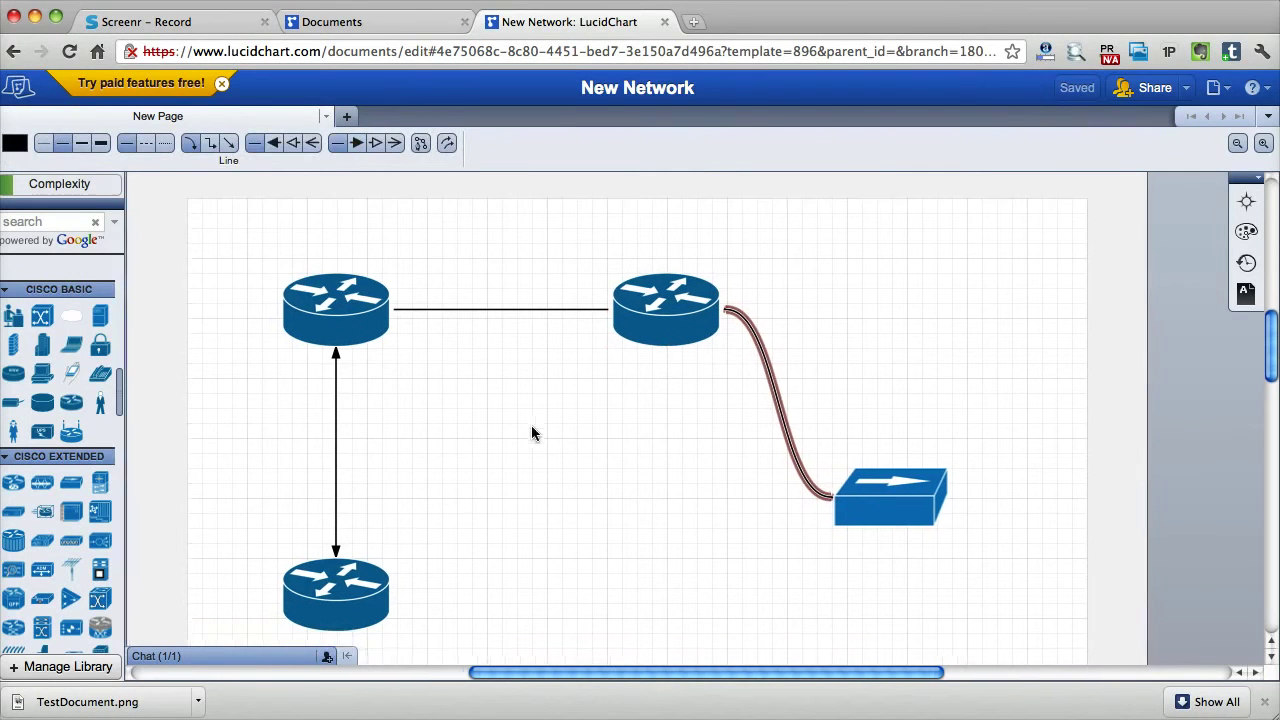
scroll(531, 432, "down", 1)
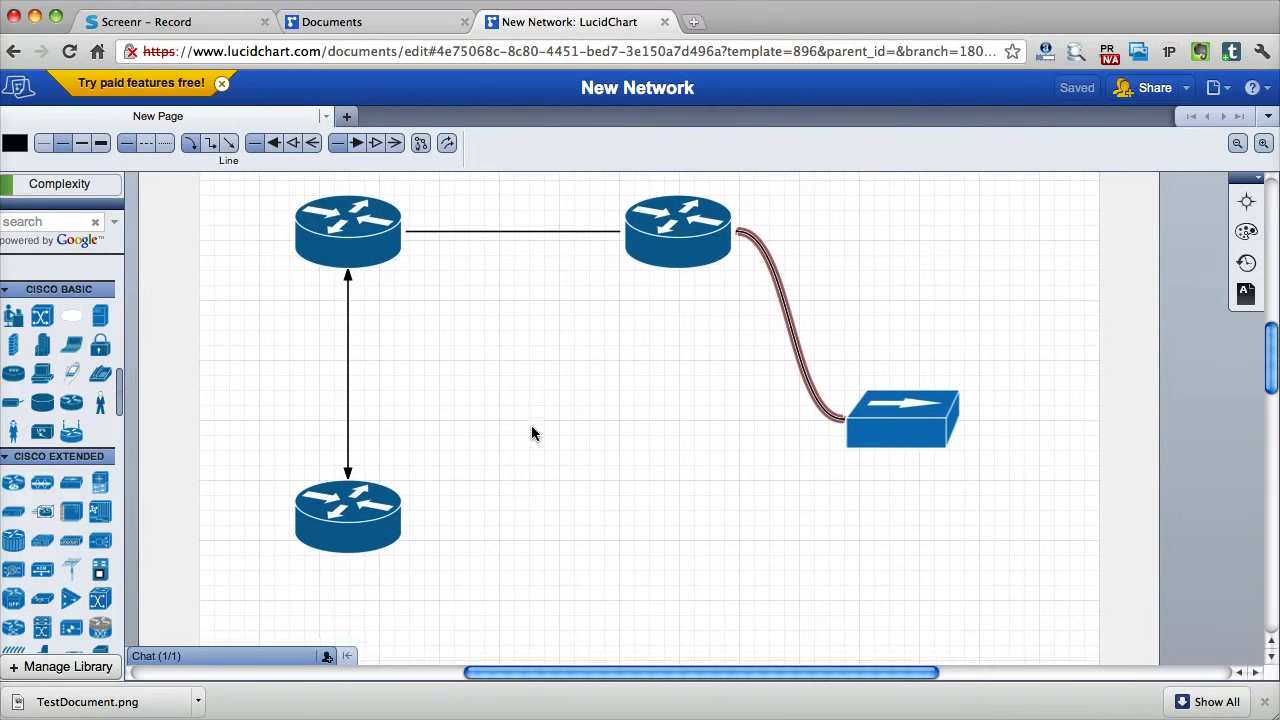
- Place a laptop below the switch and join them with a curved connector without an arrowhead
left_click(605, 470)
left_click_drag(42, 373, 683, 545)
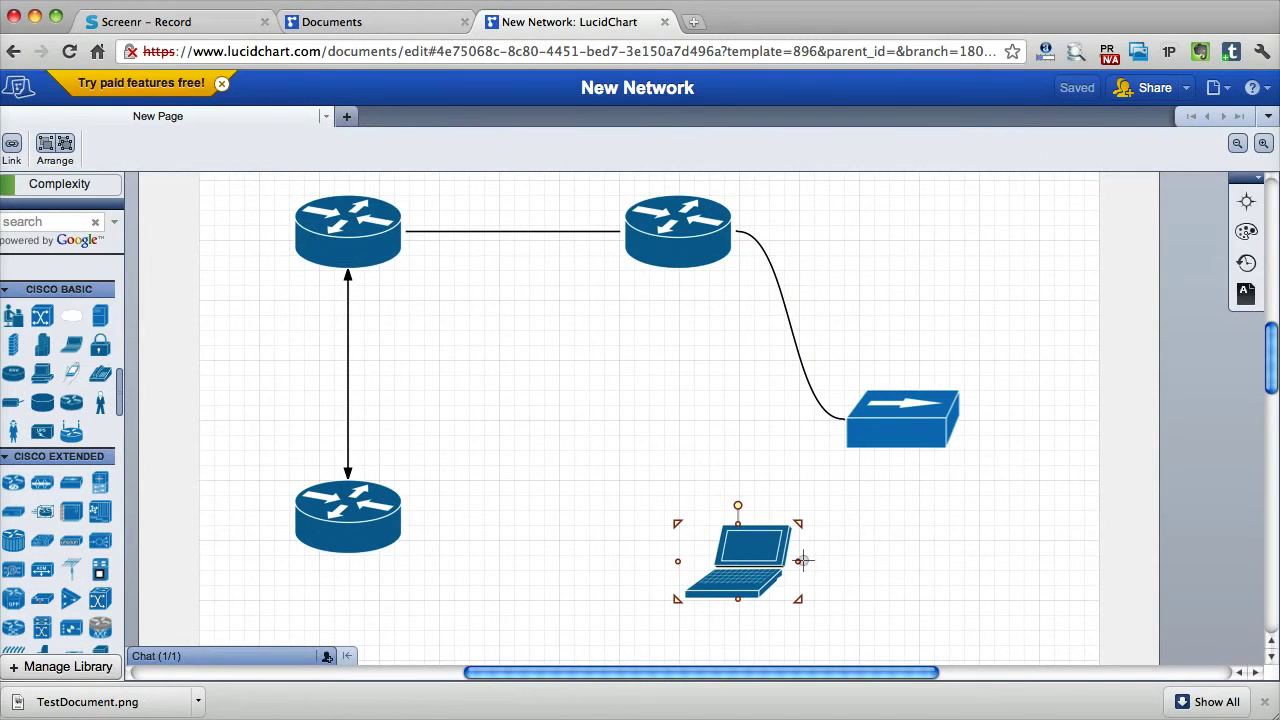
left_click_drag(802, 560, 965, 422)
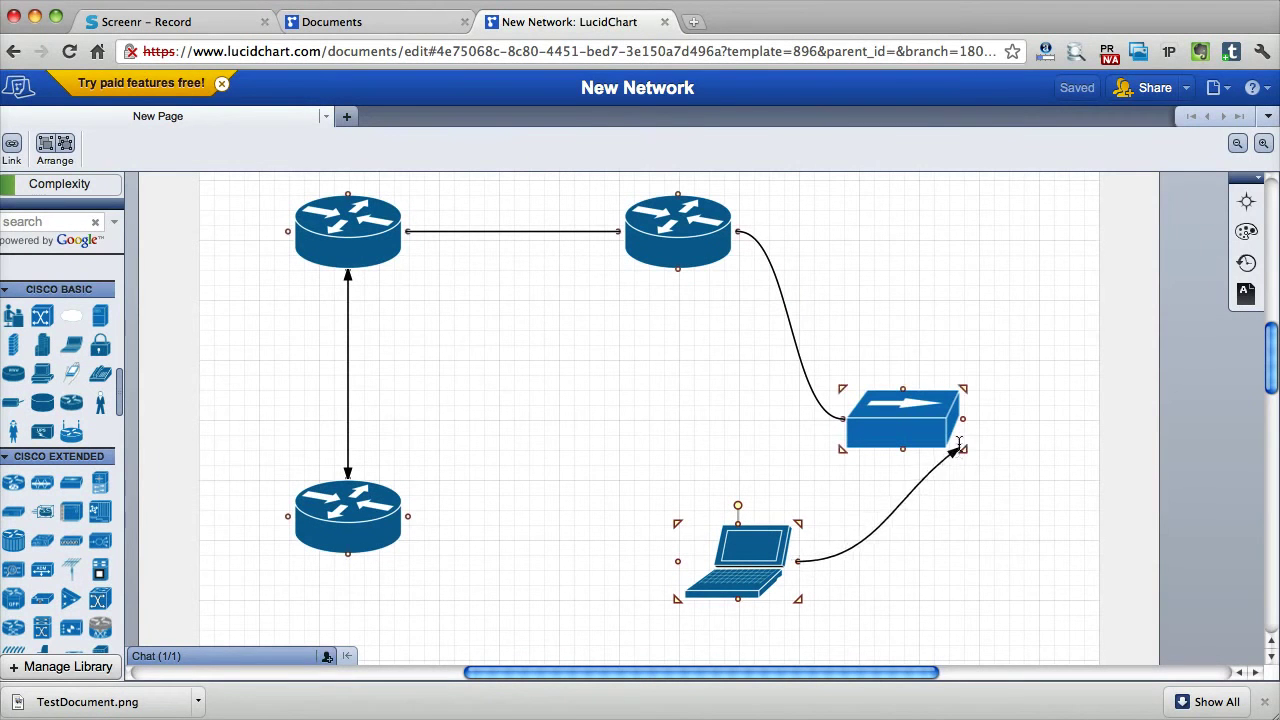
left_click(901, 530)
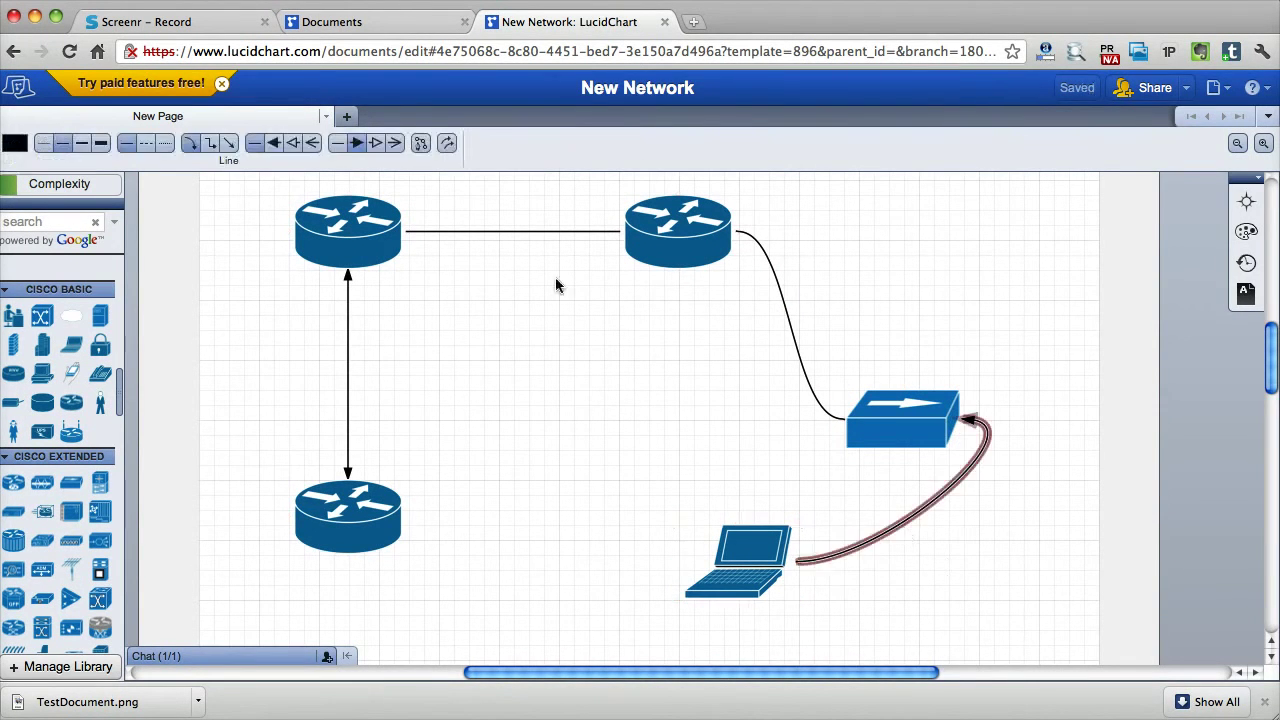
left_click(337, 145)
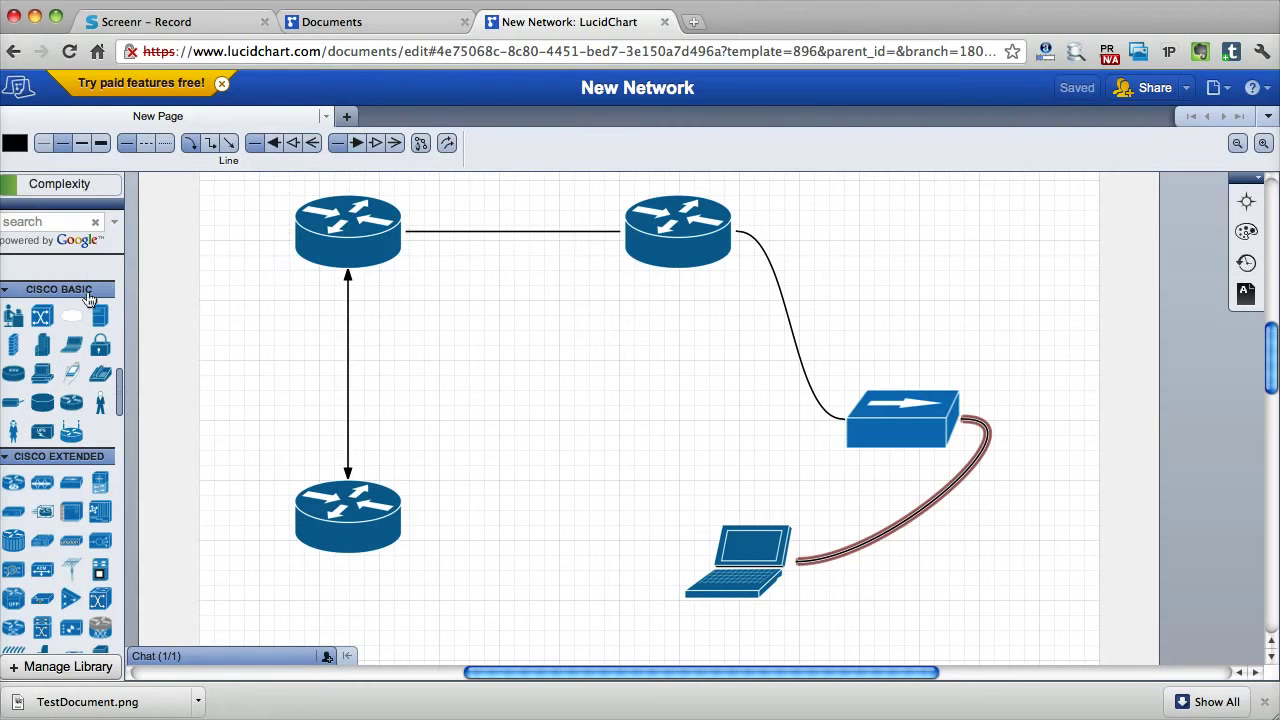
- Add a text label reading "My PC" beside the laptop
scroll(80, 400, "up", 10)
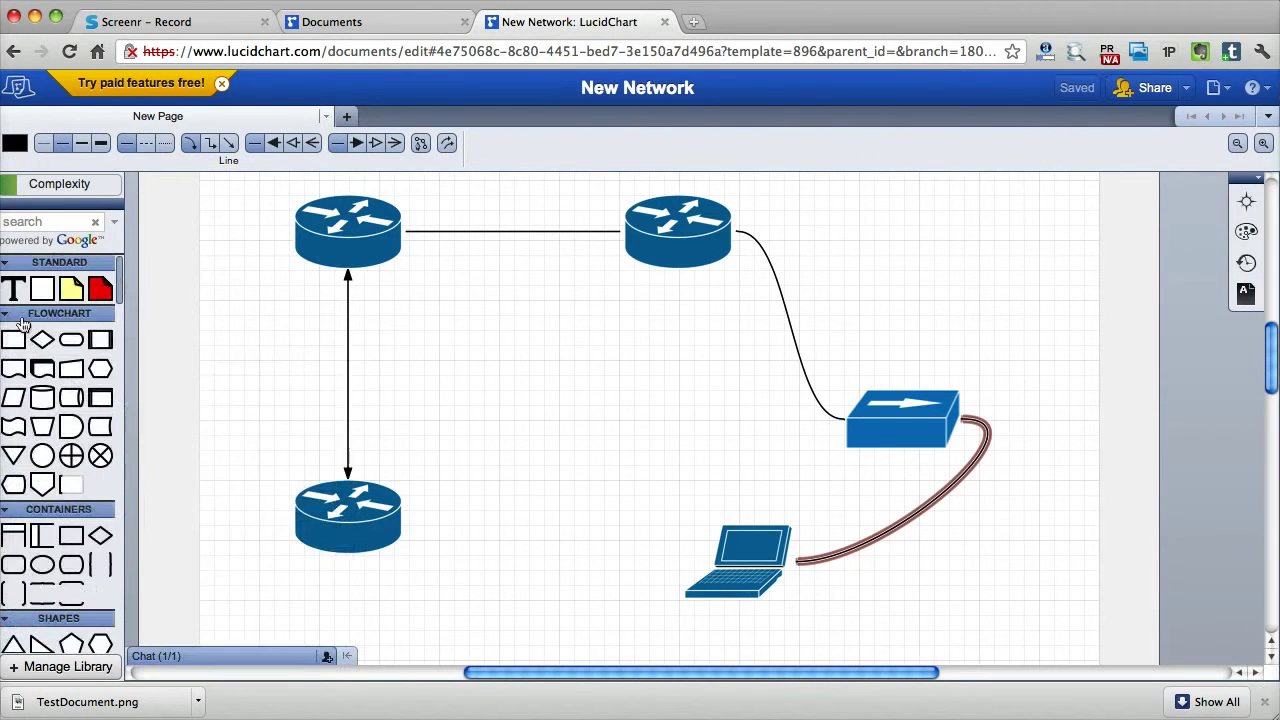
left_click_drag(12, 289, 628, 566)
type("MY")
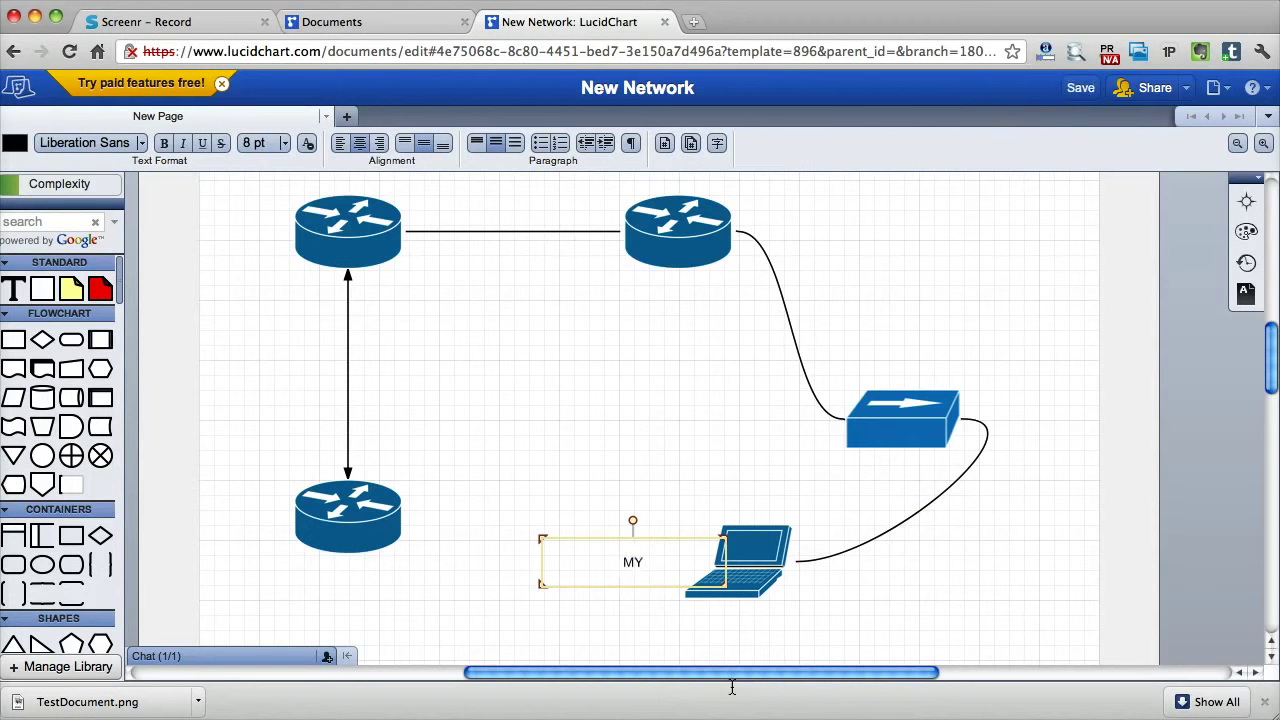
key("BackSpace")
type("y pc")
key("BackSpace")
key("BackSpace")
type("PC")
left_click(602, 503)
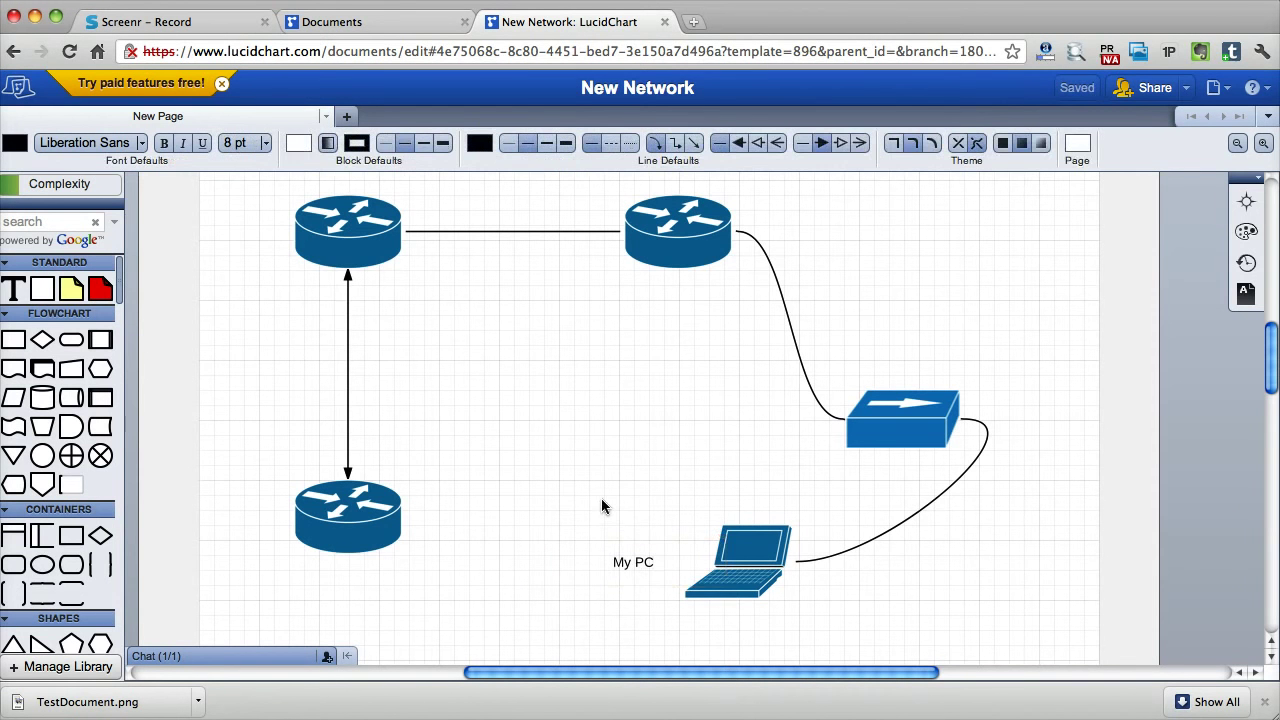
- Add a "Router" text label below the top-left router
left_click_drag(13, 289, 405, 292)
type("Ro")
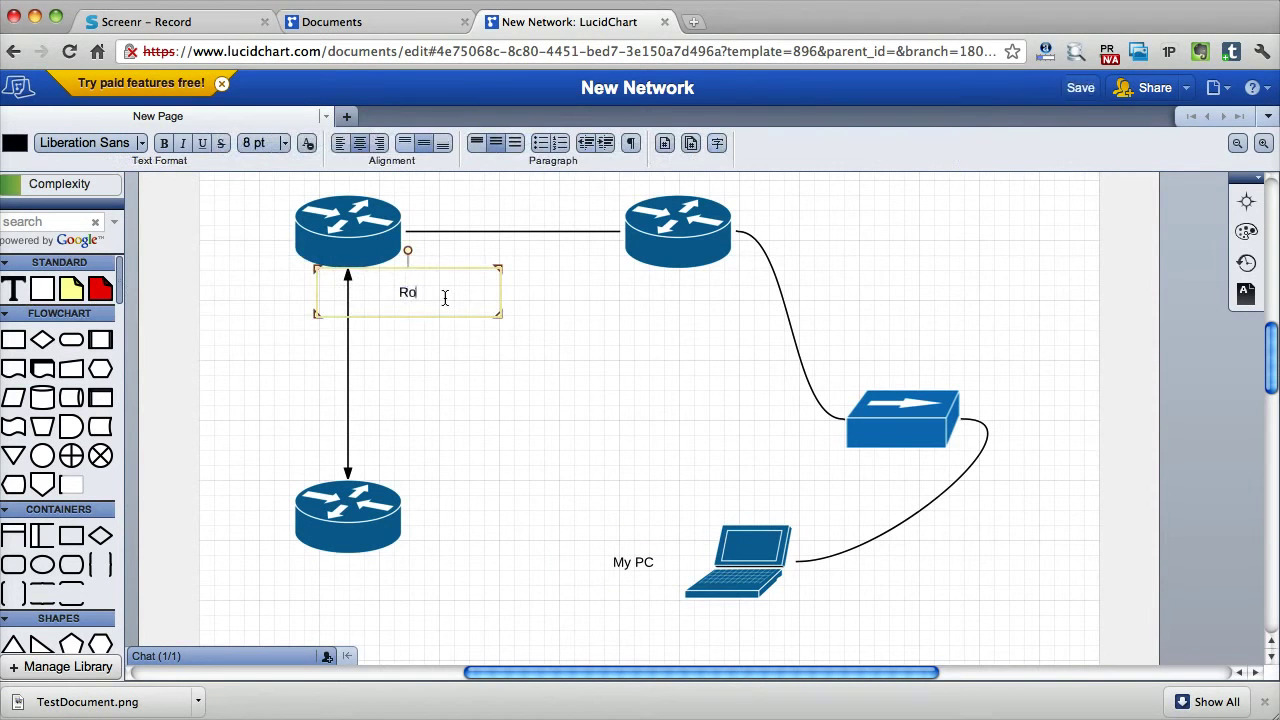
type("uter")
left_click(245, 372)
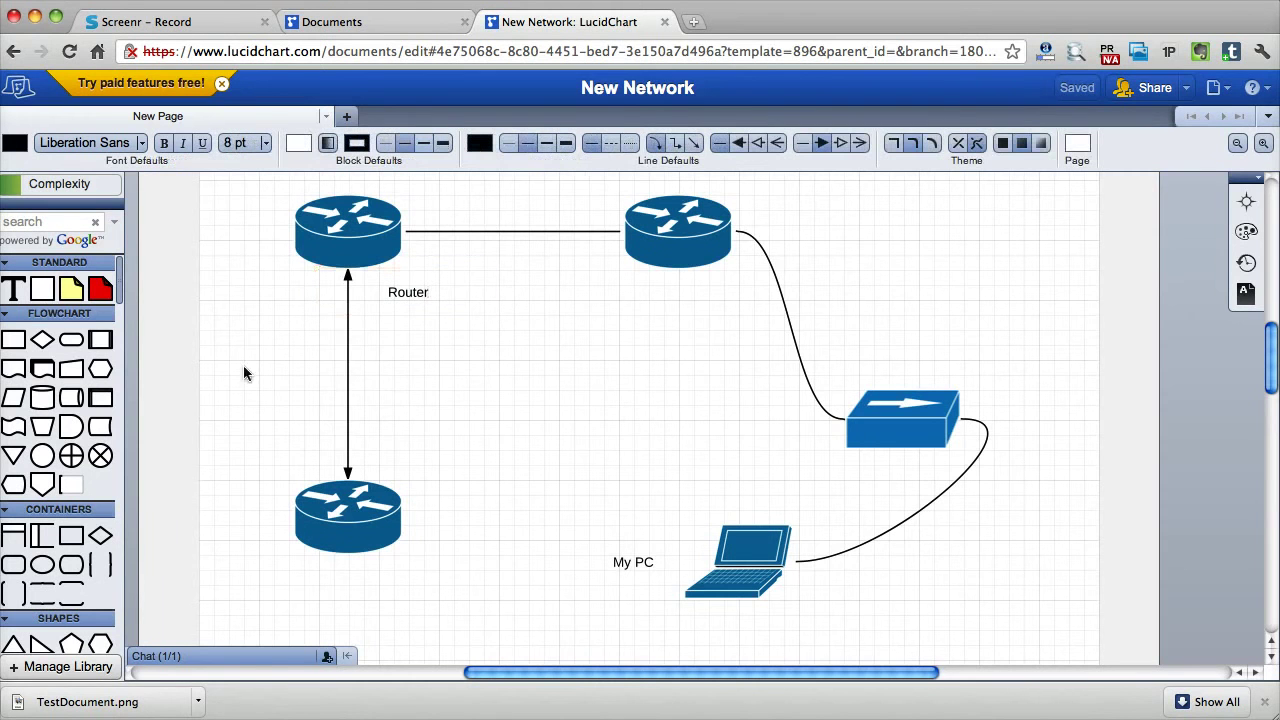
- Drag a large Process box over the diagram and send it to the back
mouse_move(13, 340)
left_mouse_down()
mouse_move(330, 232)
mouse_move(350, 345)
mouse_move(938, 656)
mouse_move(1008, 595)
left_mouse_up()
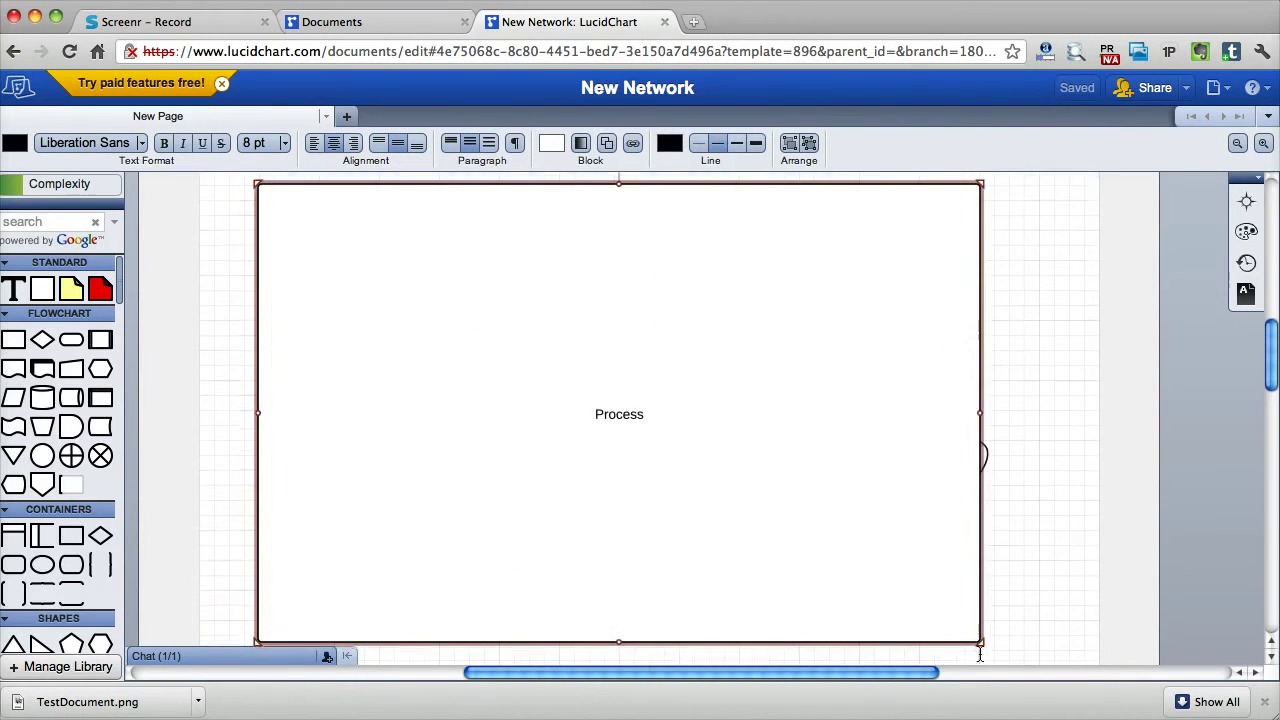
right_click(782, 411)
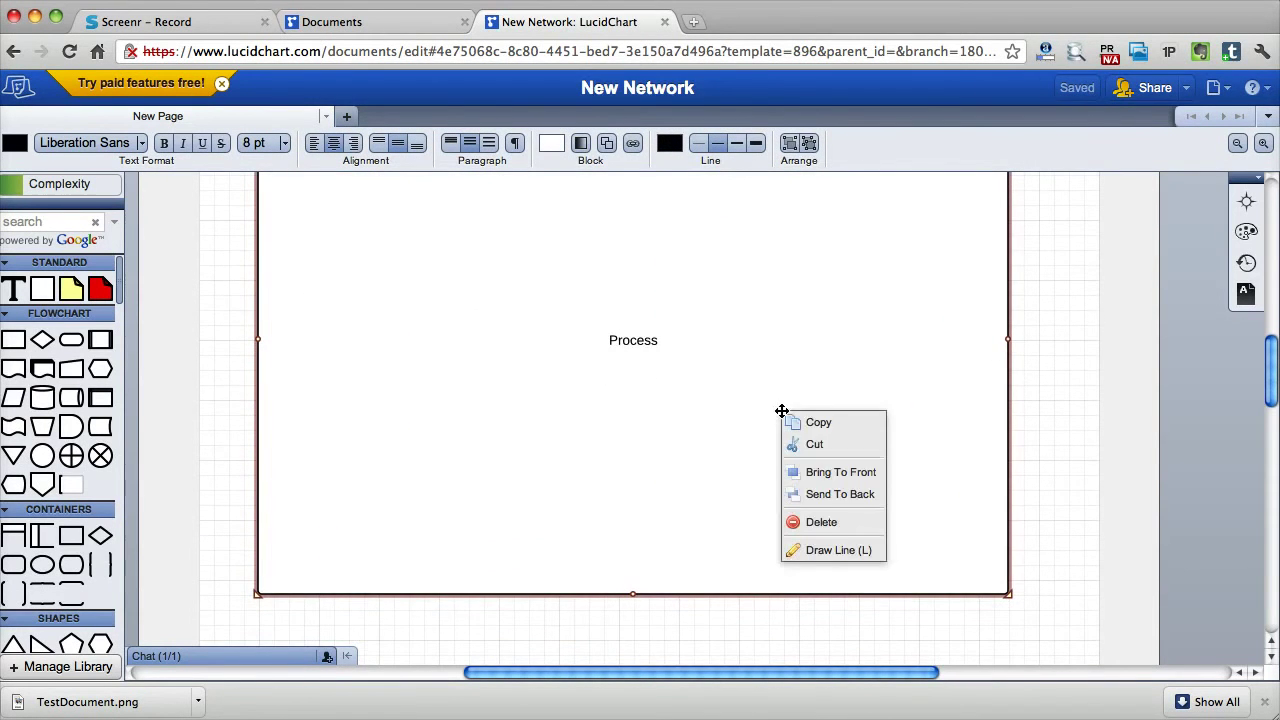
left_click(820, 494)
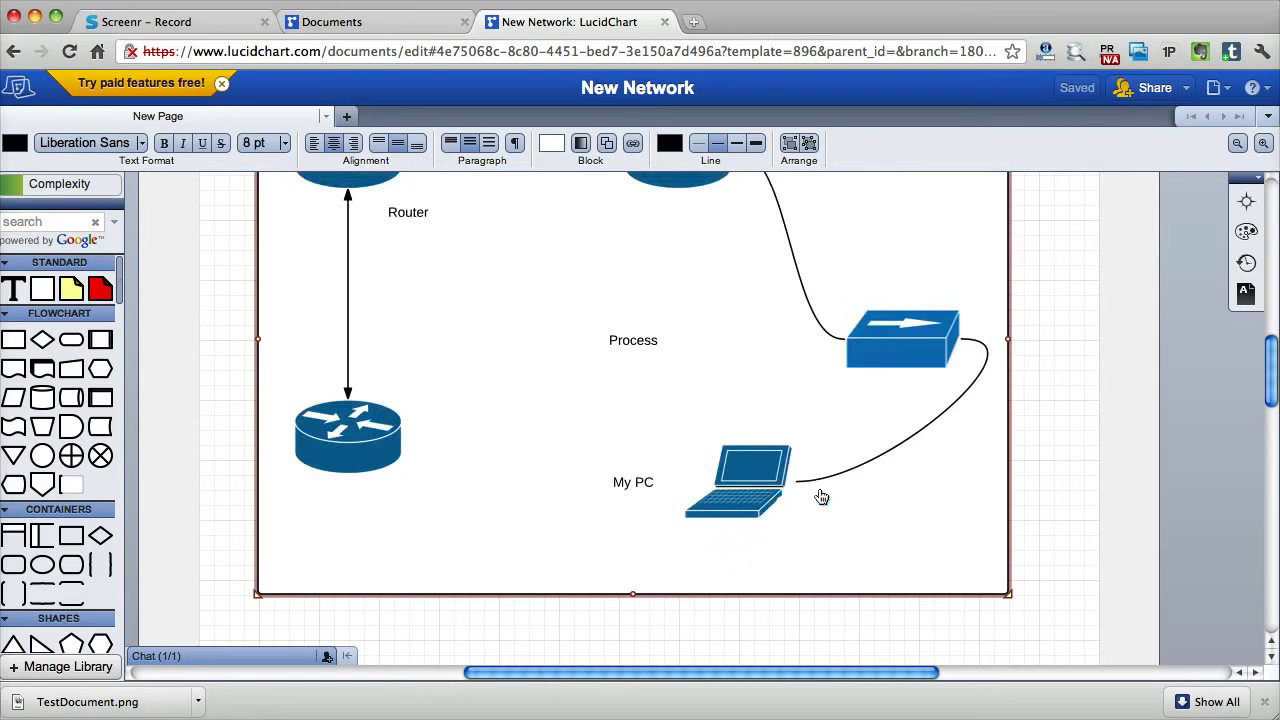
- Give the Process box a grey gradient fill, trying radial then another gradient style
scroll(1060, 346, "up", 2)
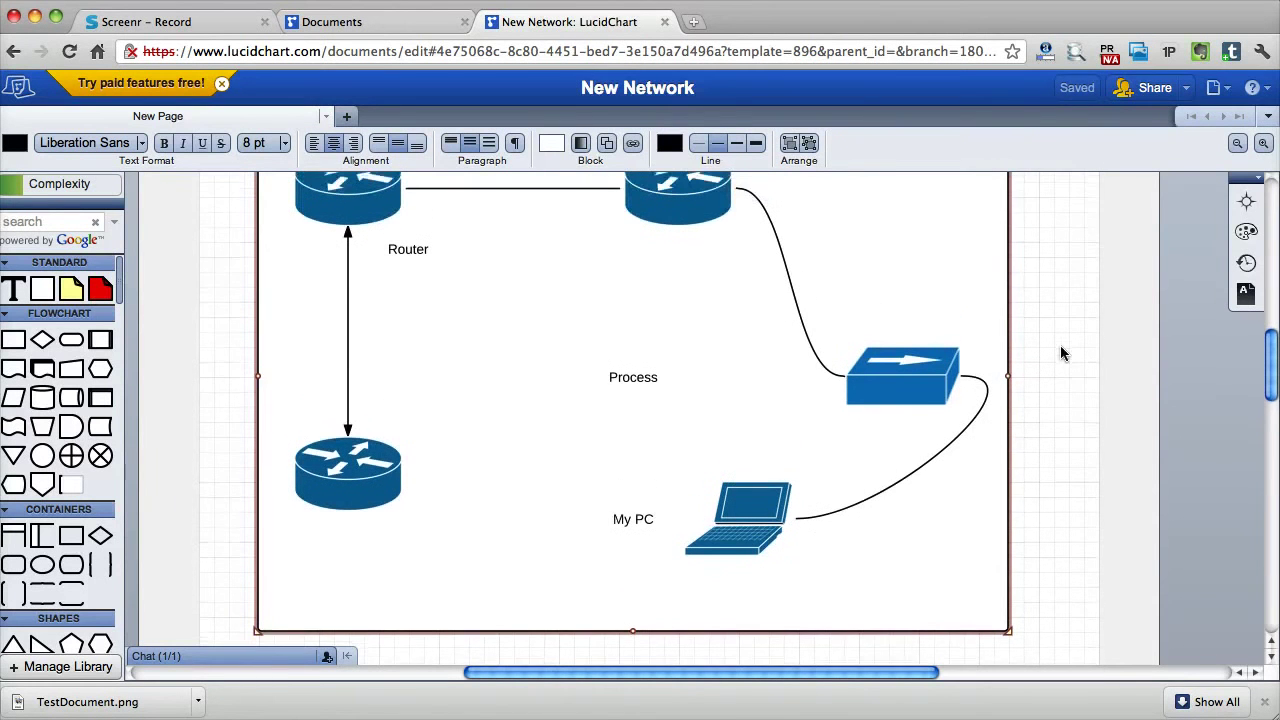
left_click(581, 143)
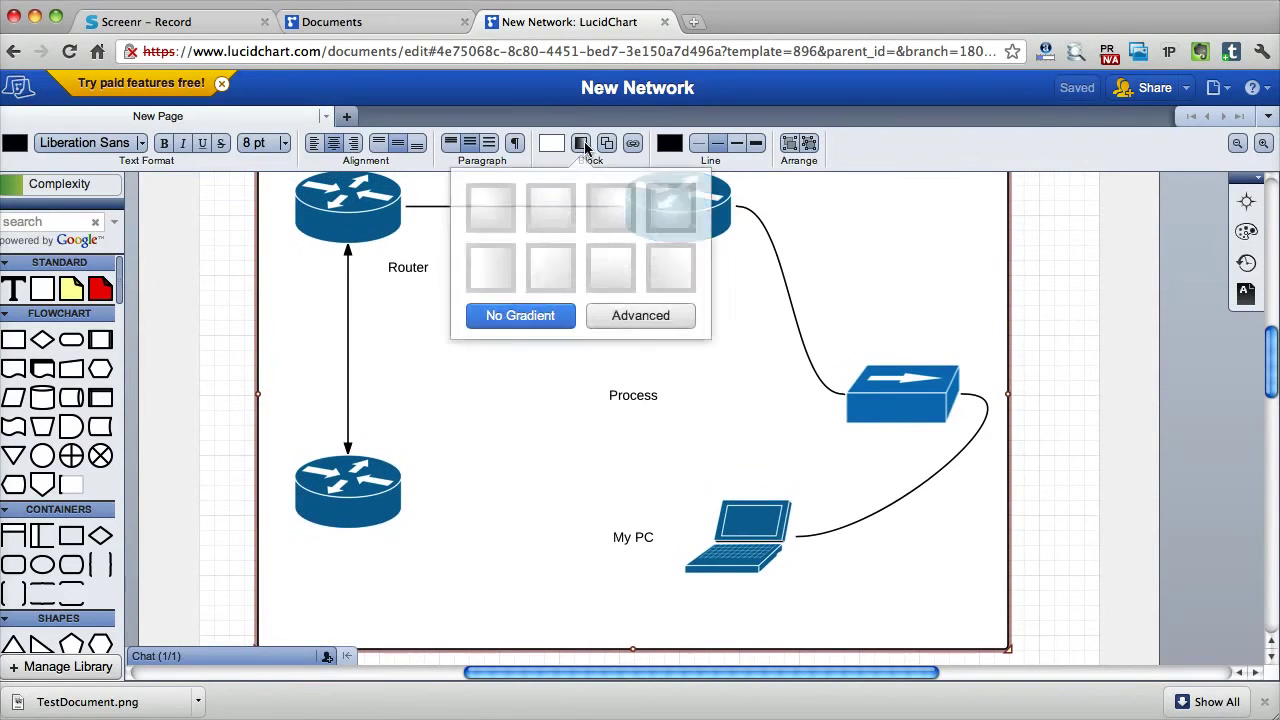
left_click(656, 207)
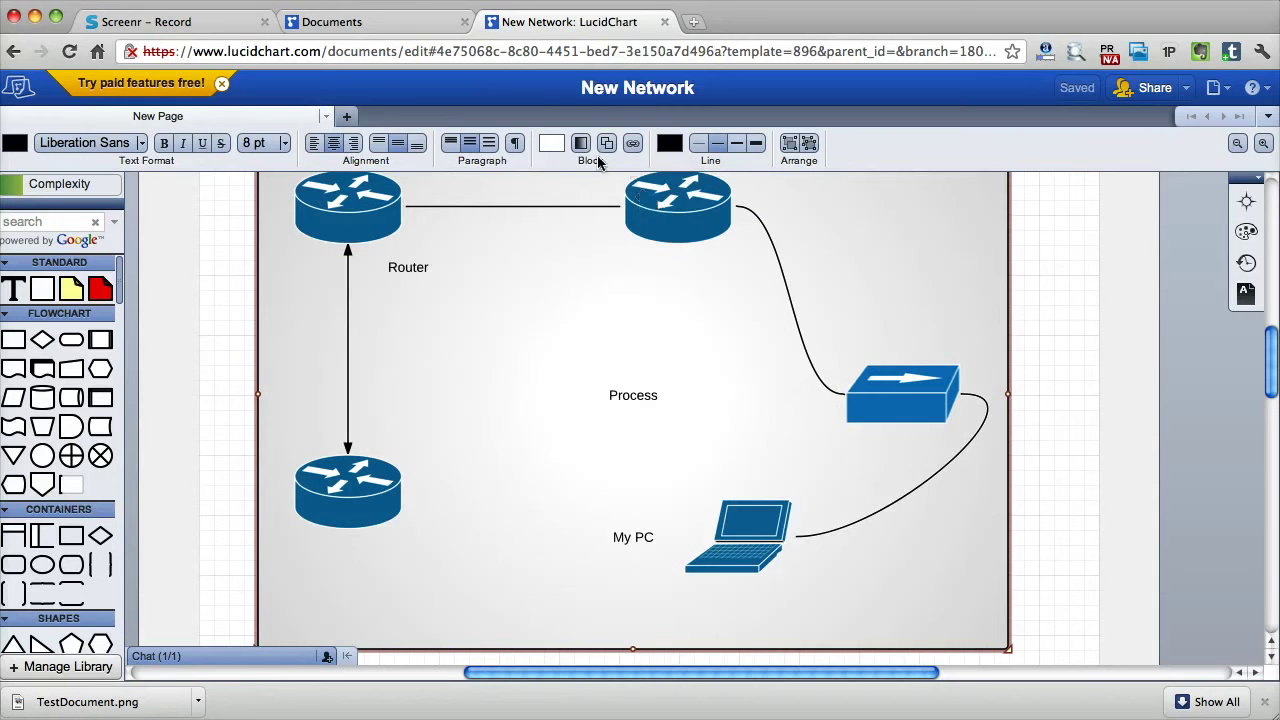
left_click(581, 143)
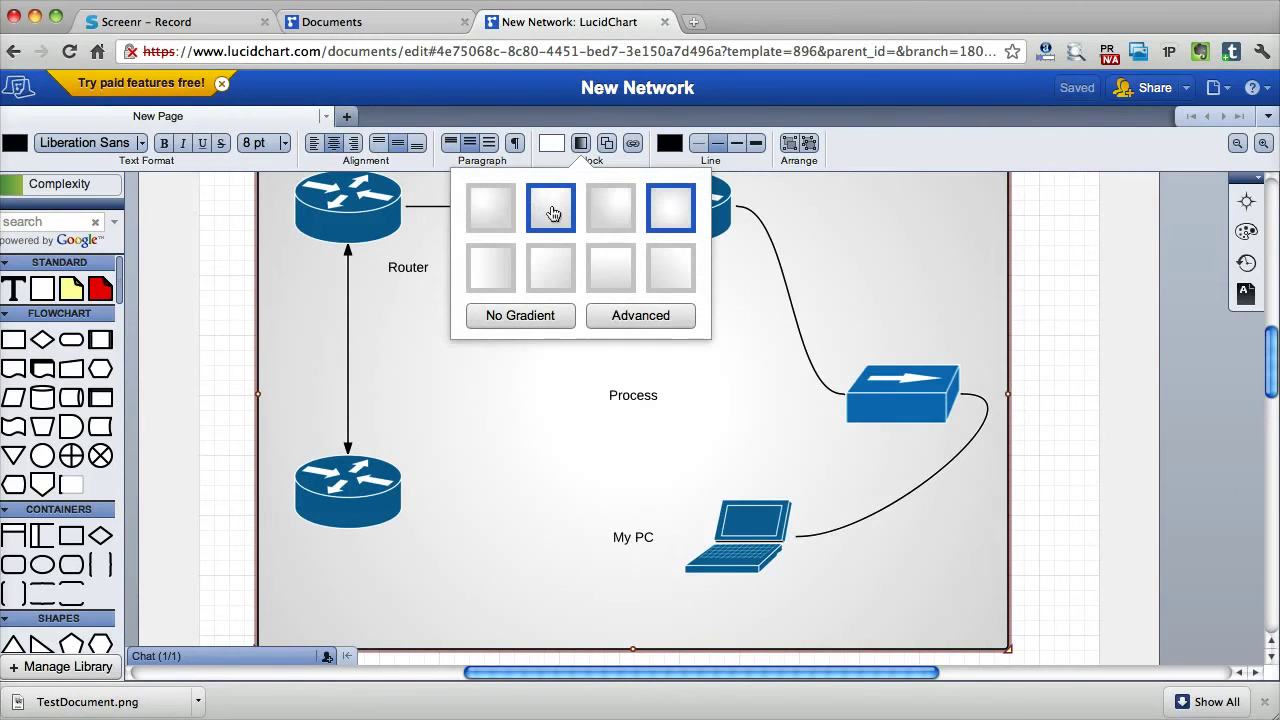
left_click(553, 212)
scroll(1069, 434, "up", 1)
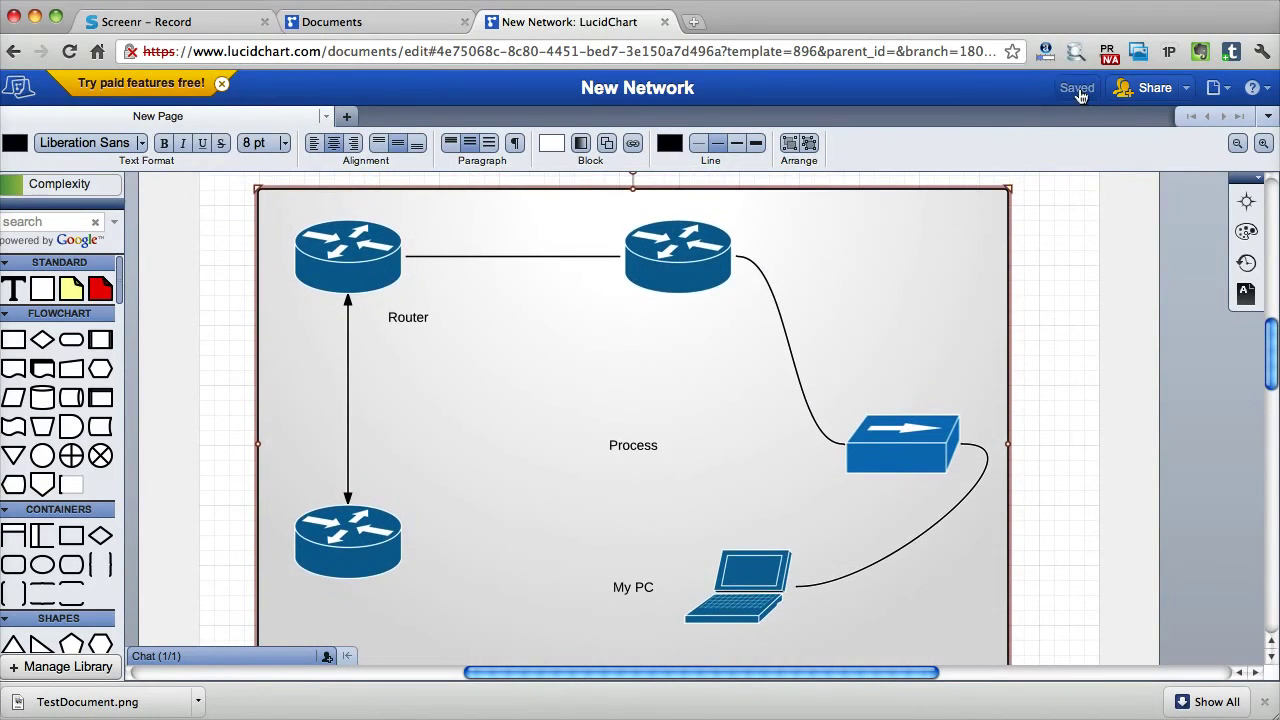
- Save the diagram with Save As under the title 'New Network'
left_click(1230, 96)
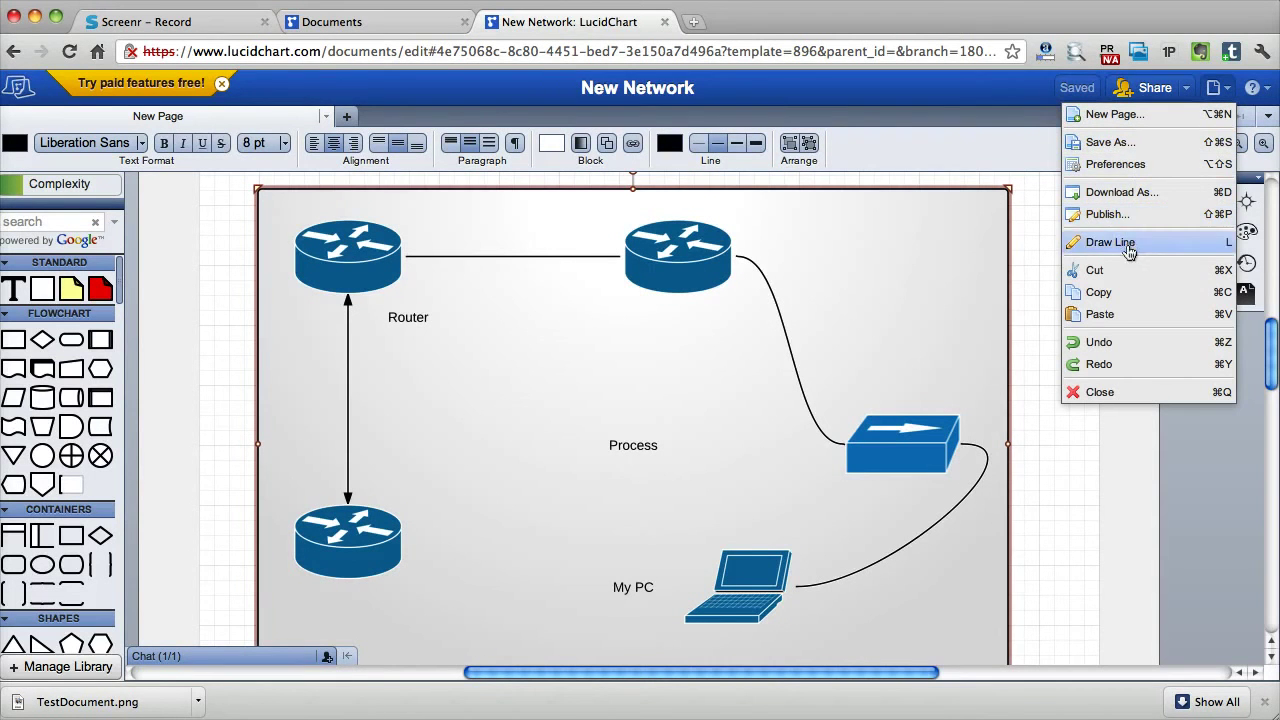
left_click(1149, 148)
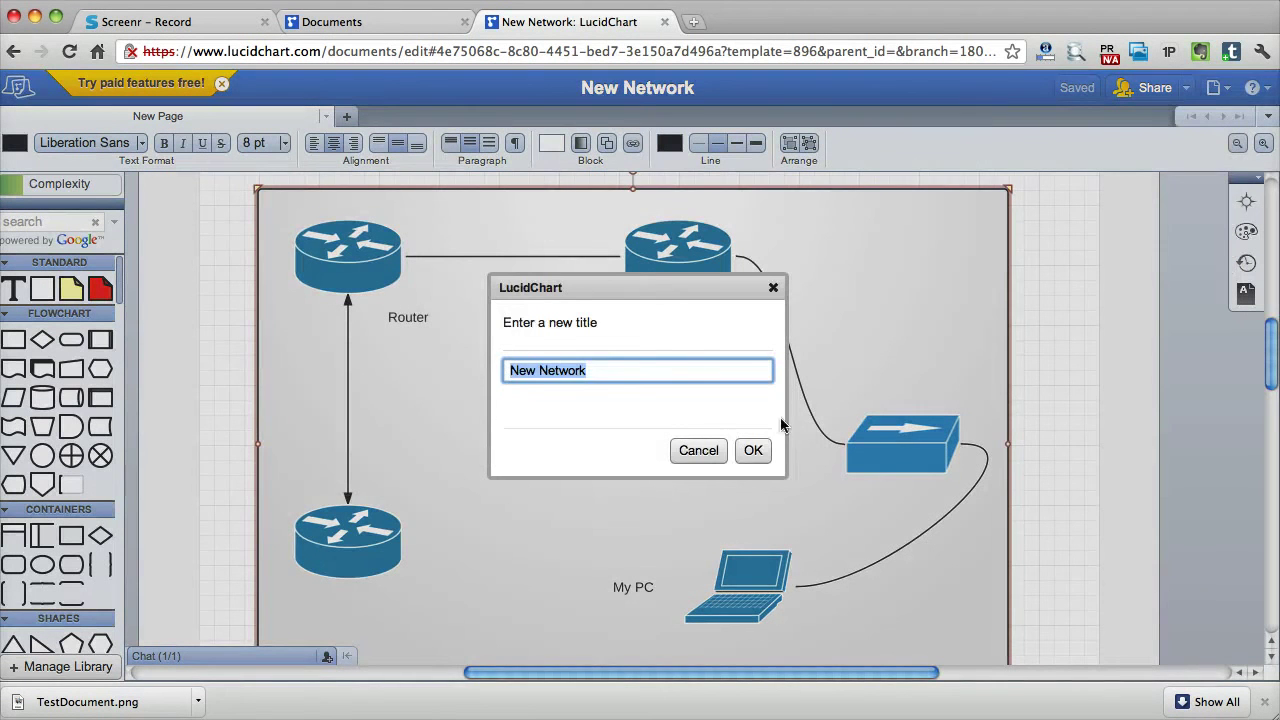
left_click(752, 450)
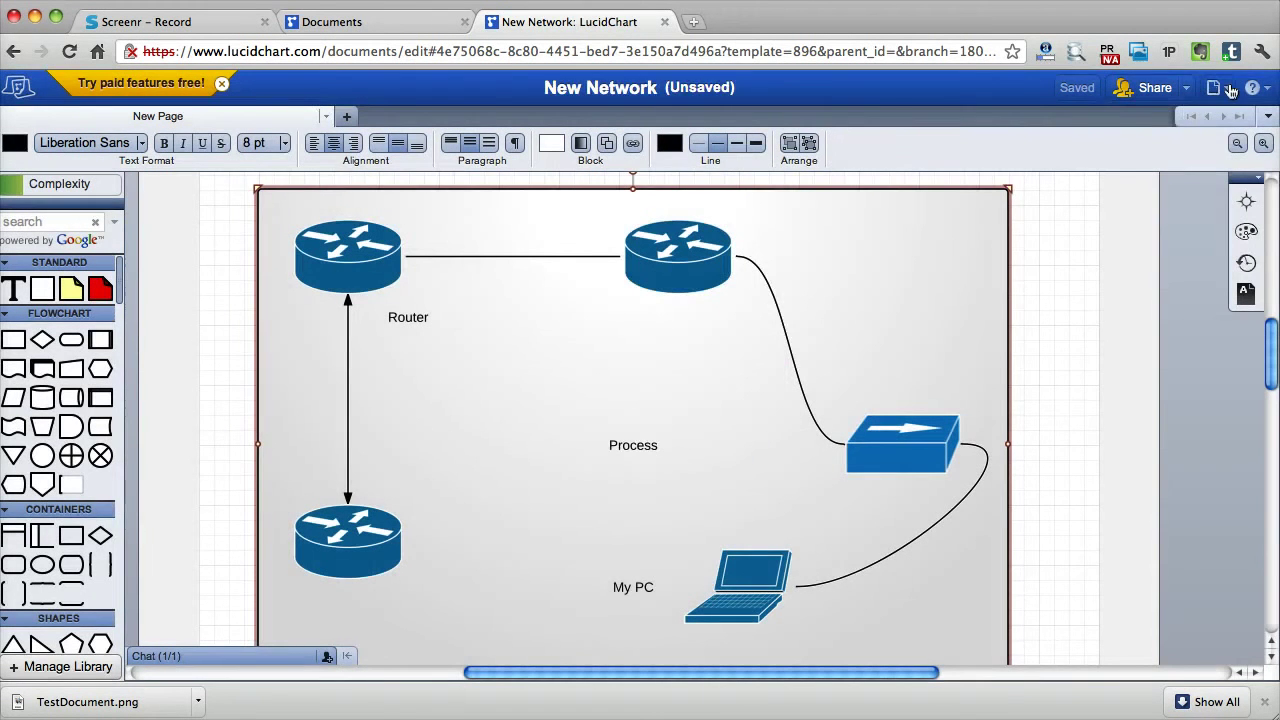
- Open the Download As options and choose JPEG as the image format for the current page
left_click(1213, 88)
left_click(1140, 196)
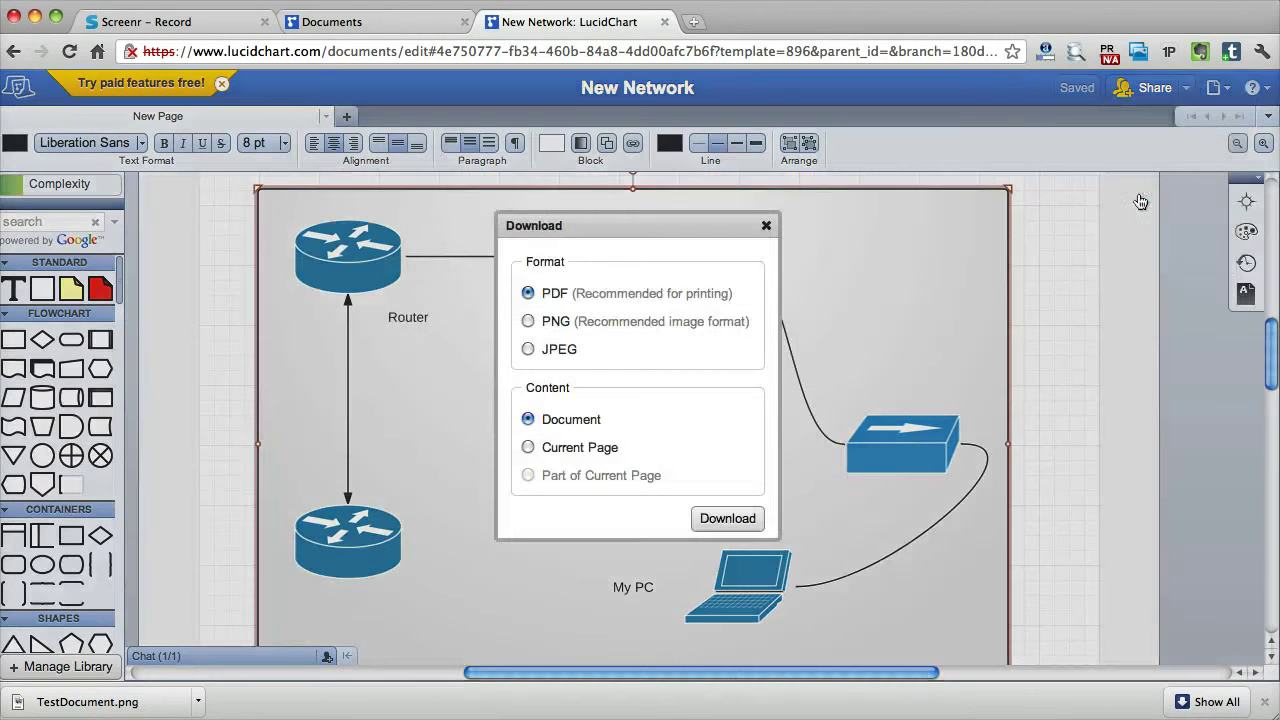
left_click(528, 322)
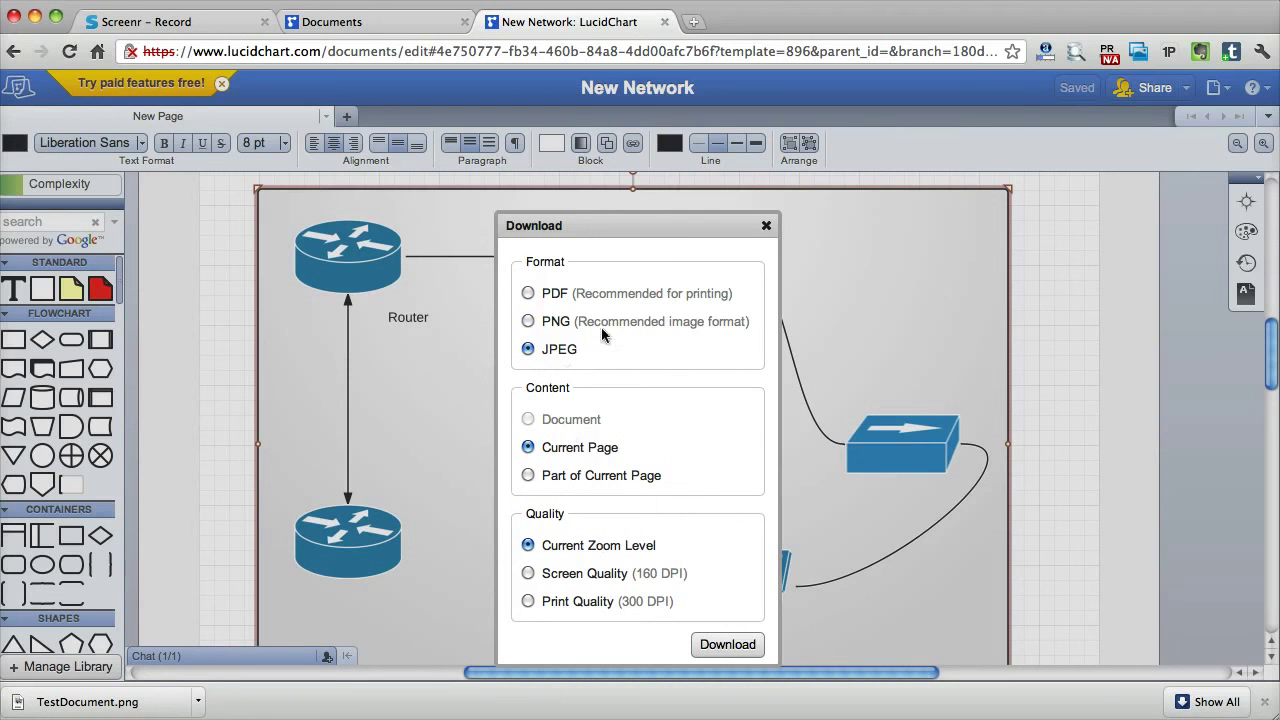
left_click(766, 227)
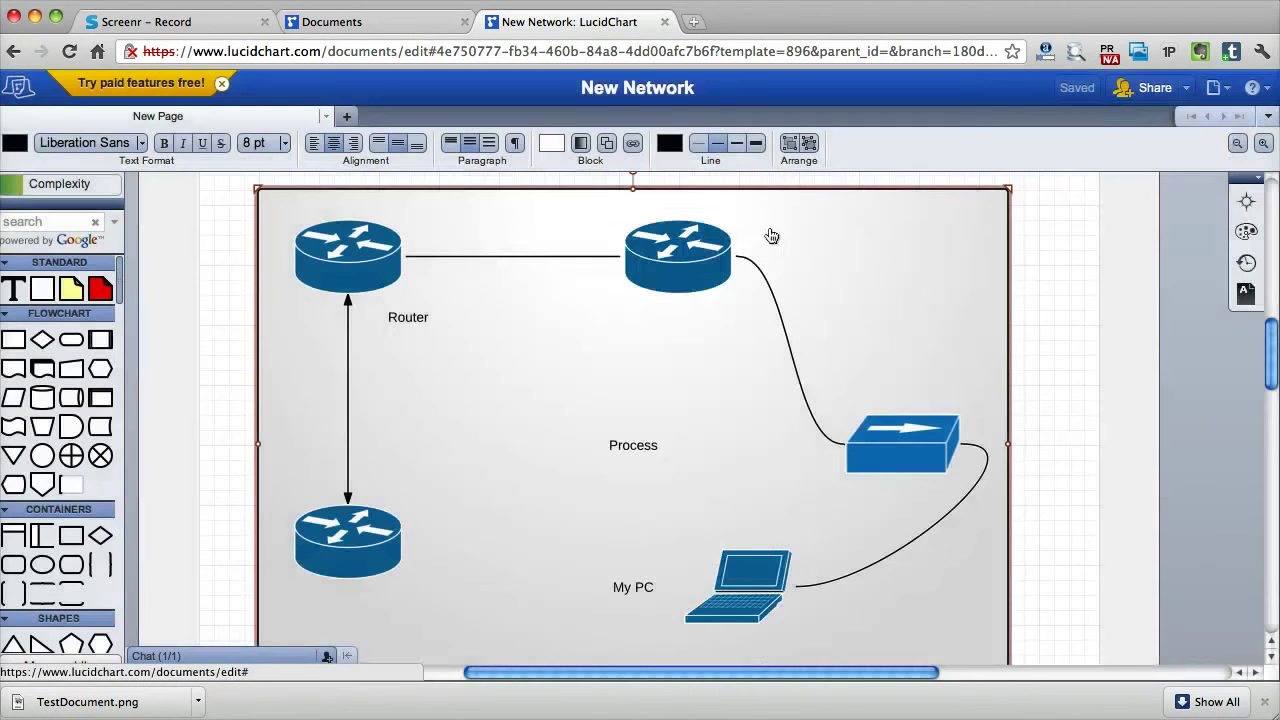
left_click(1189, 89)
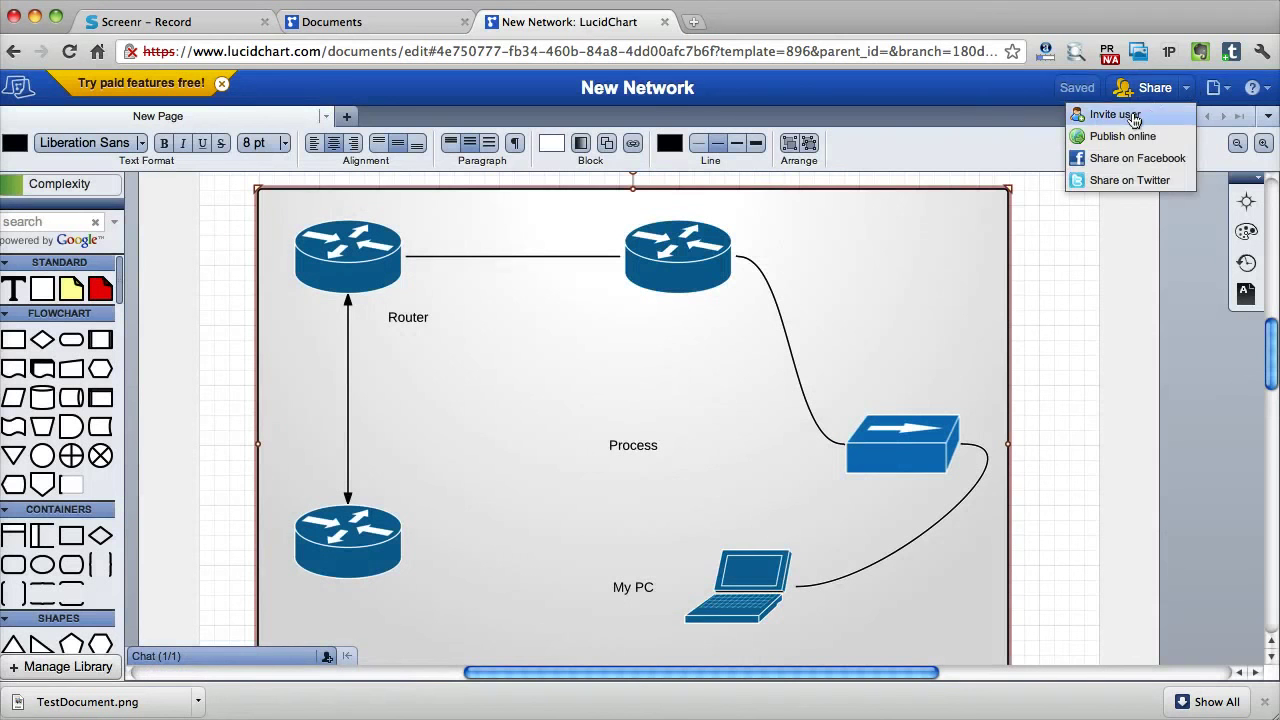
left_click(1117, 268)
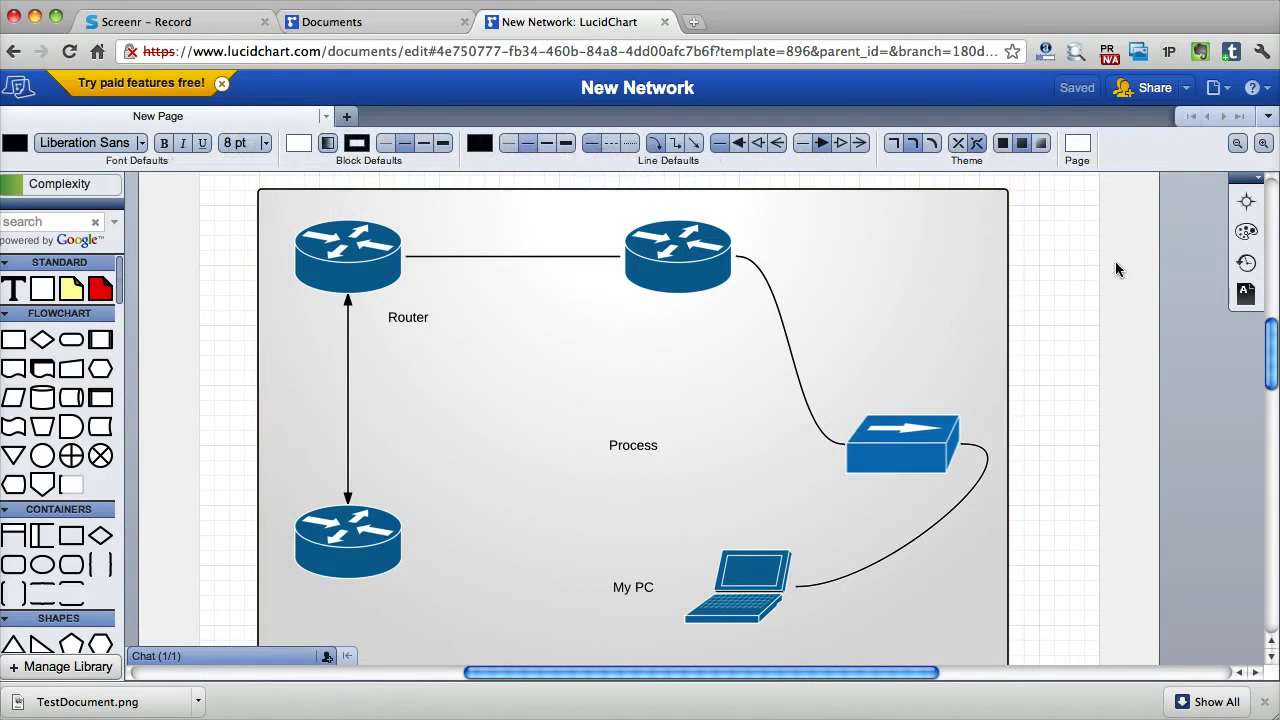